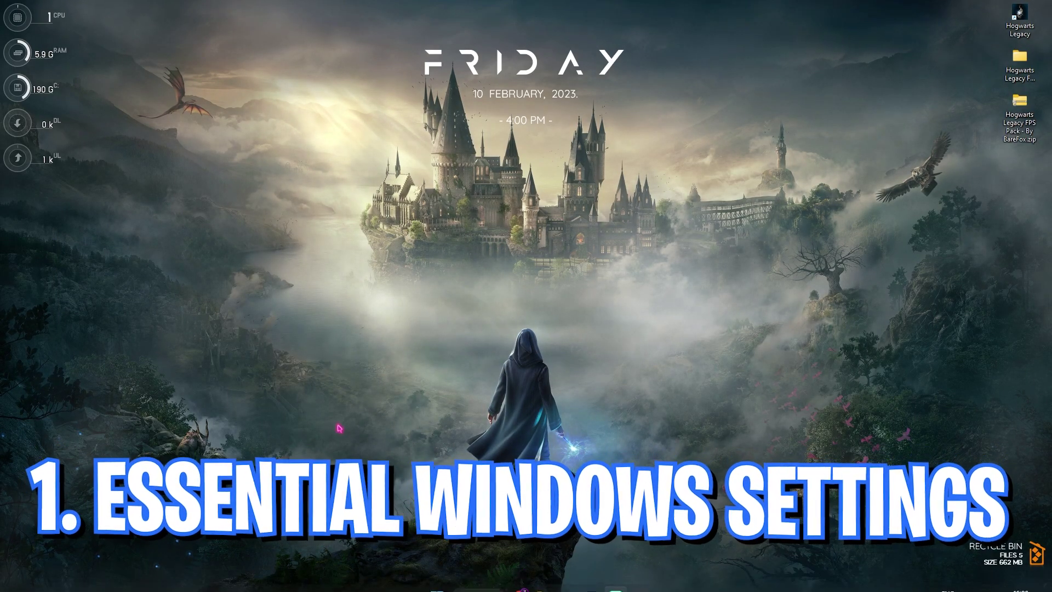
Launch the Settings app from Windows search
key("super")
type("settings")
key("Return")
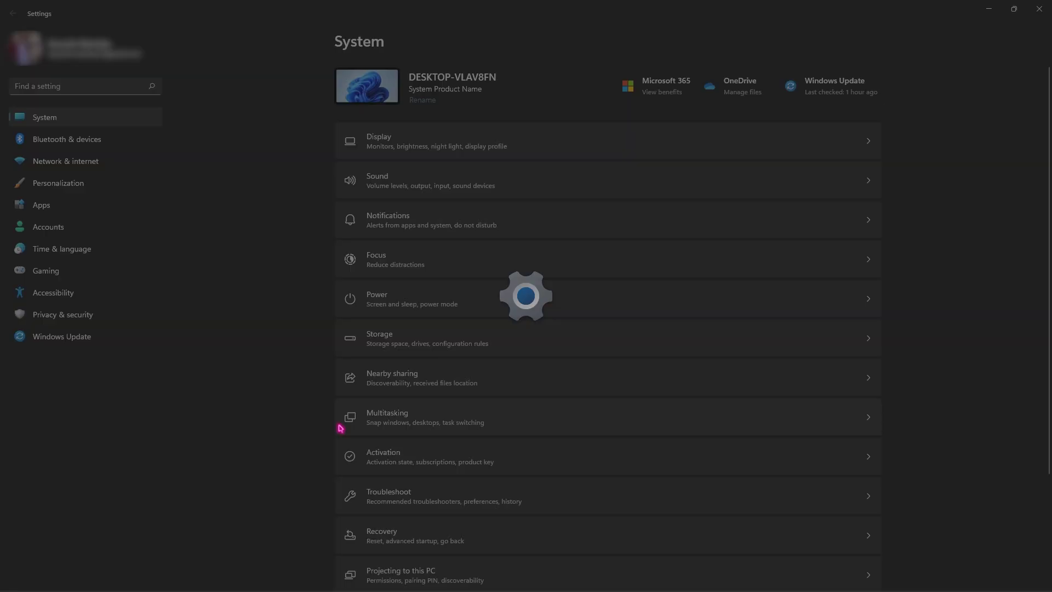
Search 'game mode' in Settings and open the Game Mode page with Game Mode on
left_click(76, 86)
type("ga")
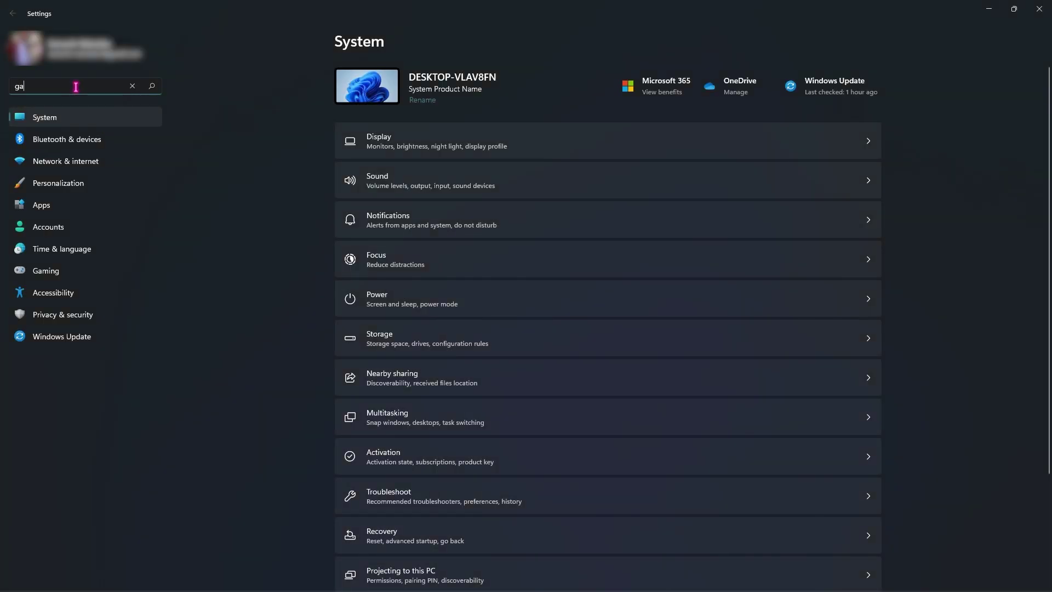
type("me mode")
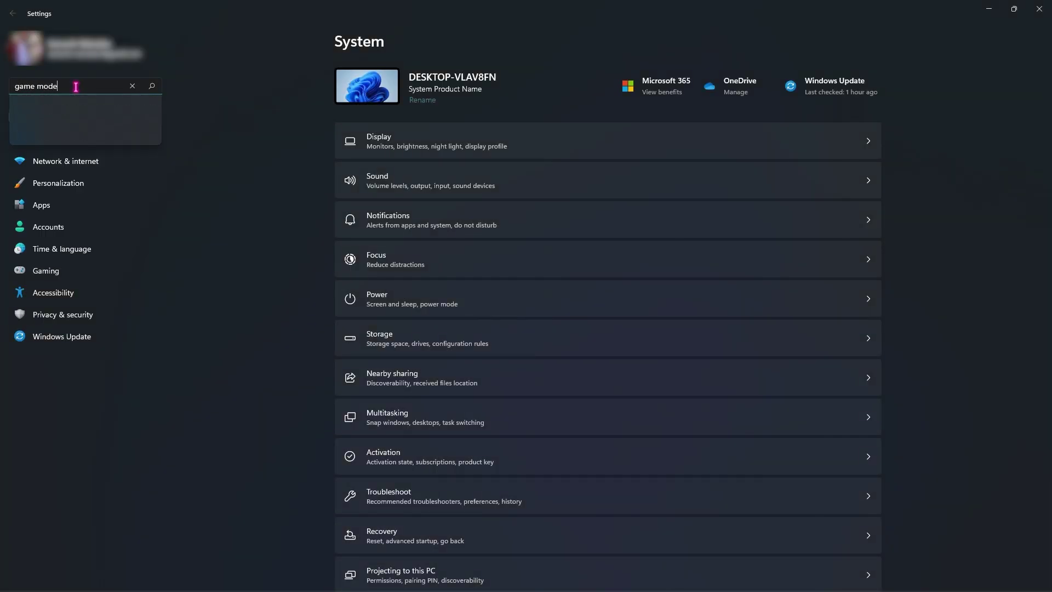
left_click(66, 108)
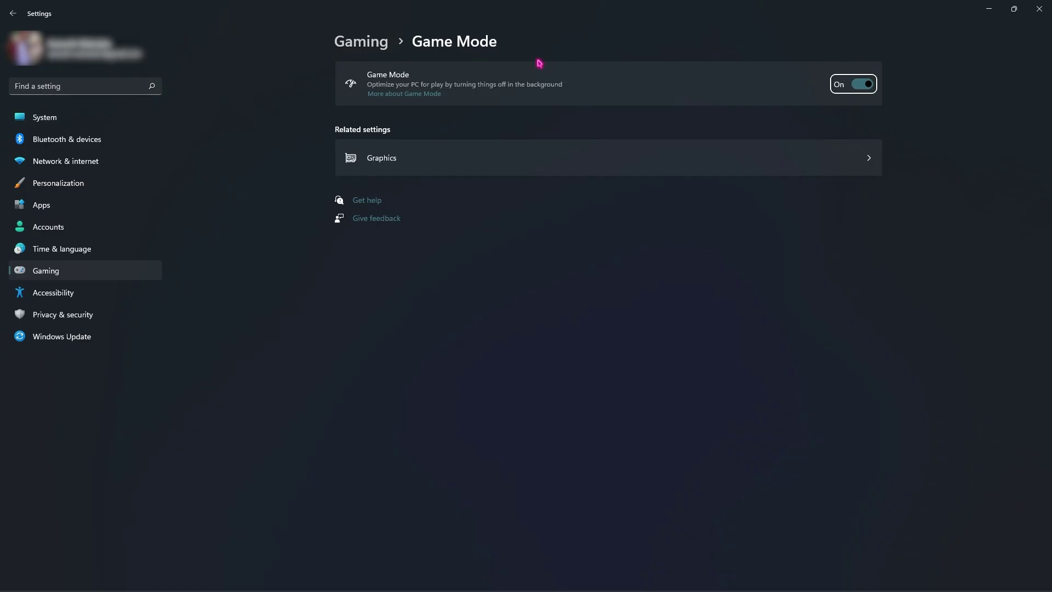
Verify GPU scheduling and windowed-game optimizations are On, then return to the Graphics app list
left_click(368, 159)
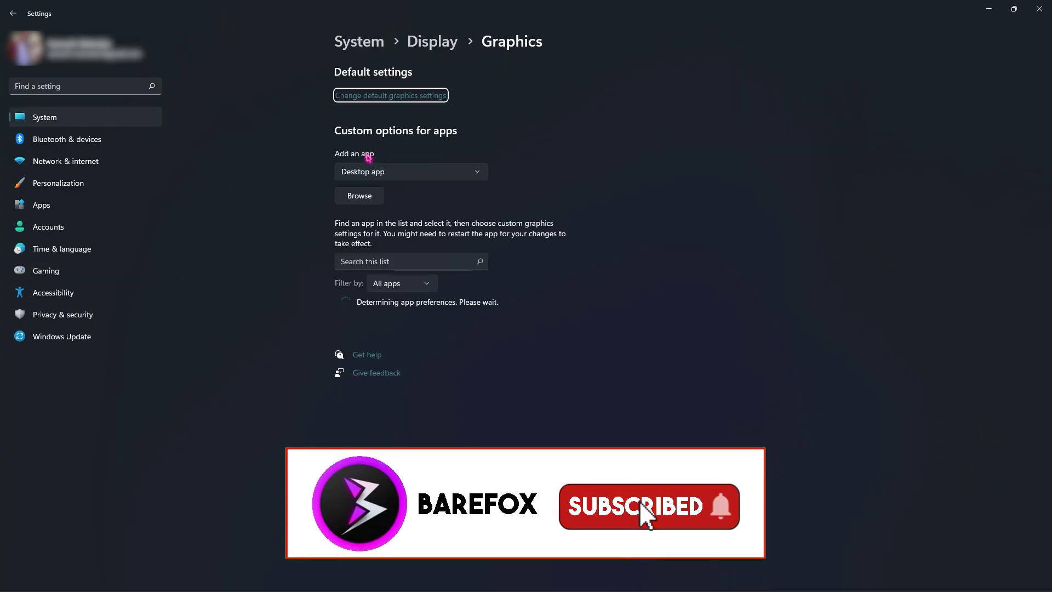
left_click(372, 96)
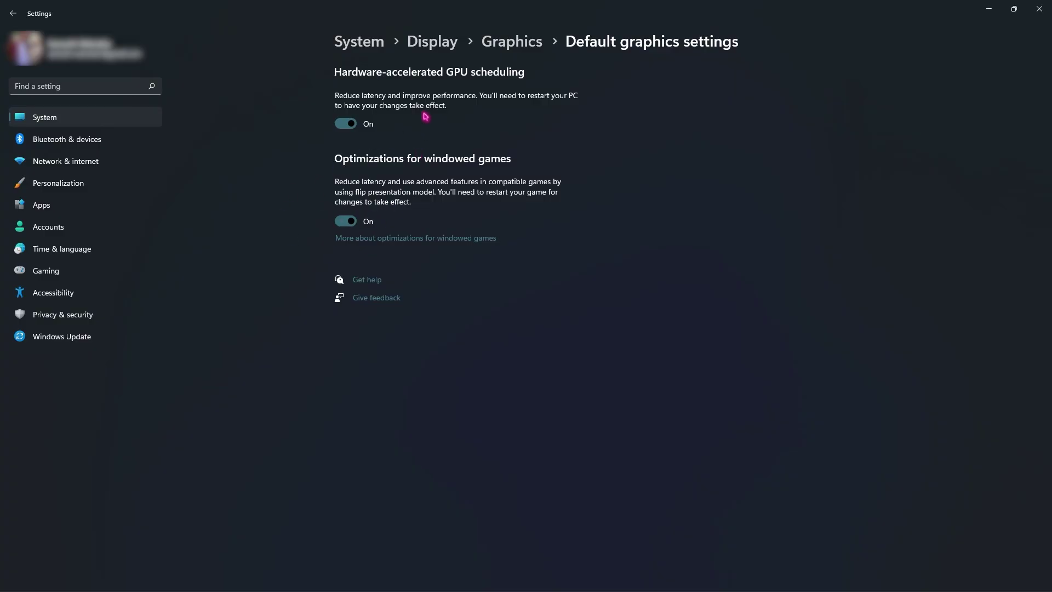
left_click(510, 41)
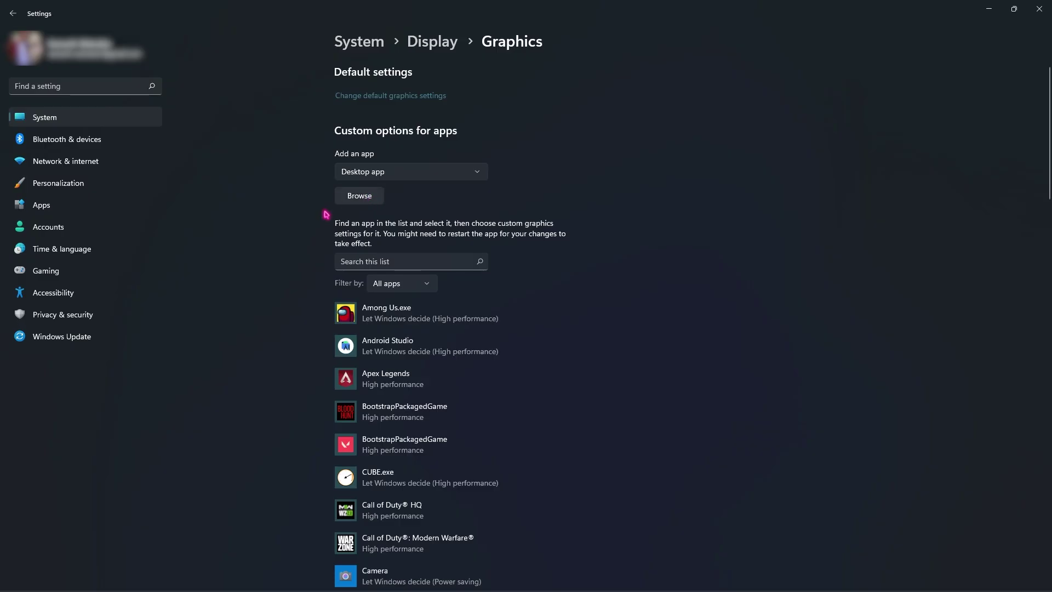
Add the HogwartsLegacy.exe launcher to the graphics list with High performance
scroll(397, 263, "down", 4)
scroll(395, 265, "up", 4)
left_click(361, 195)
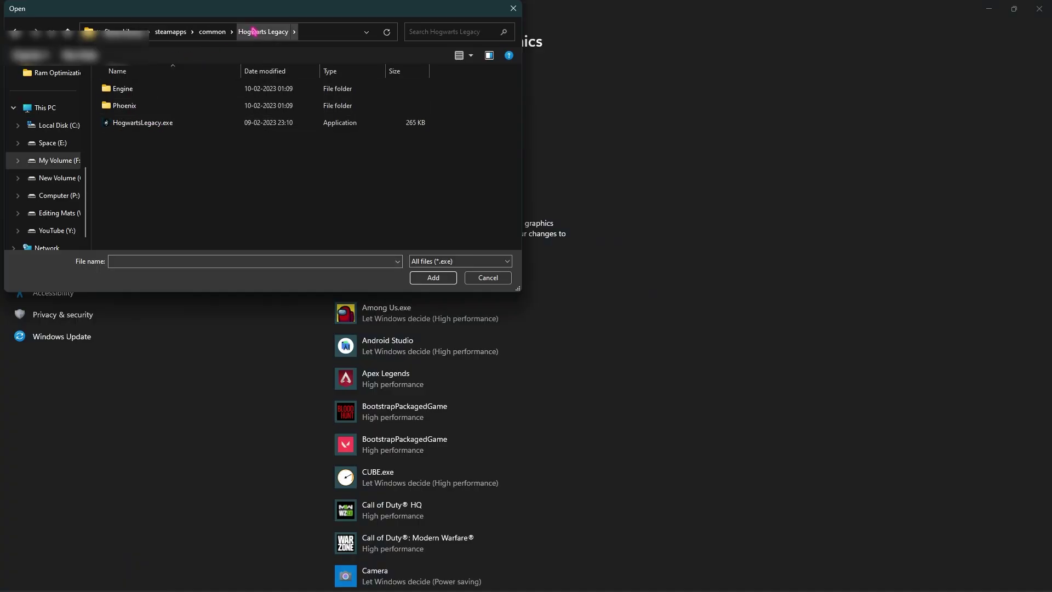
left_click(154, 121)
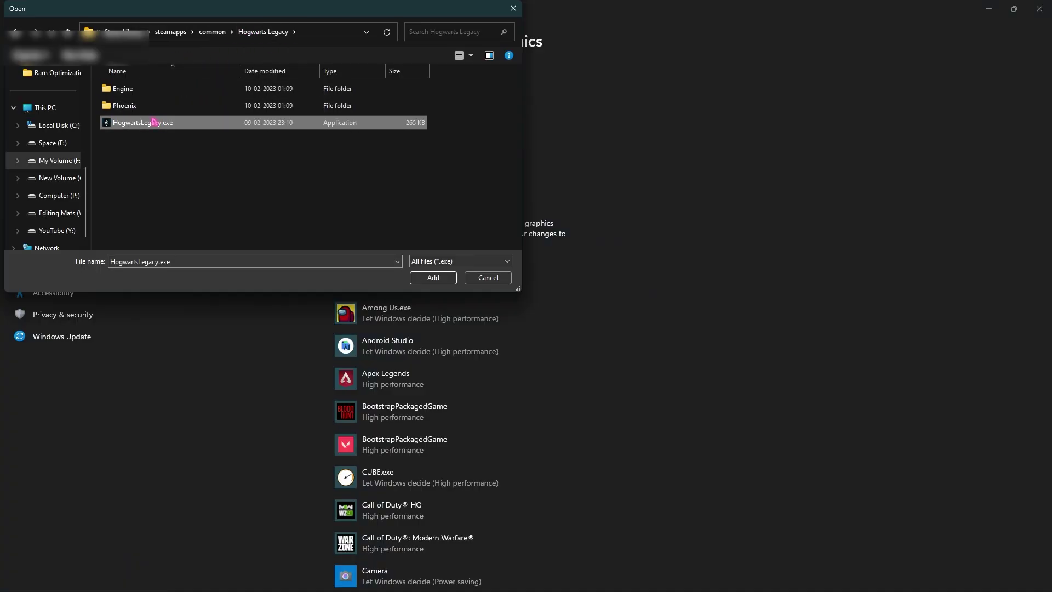
left_click(433, 278)
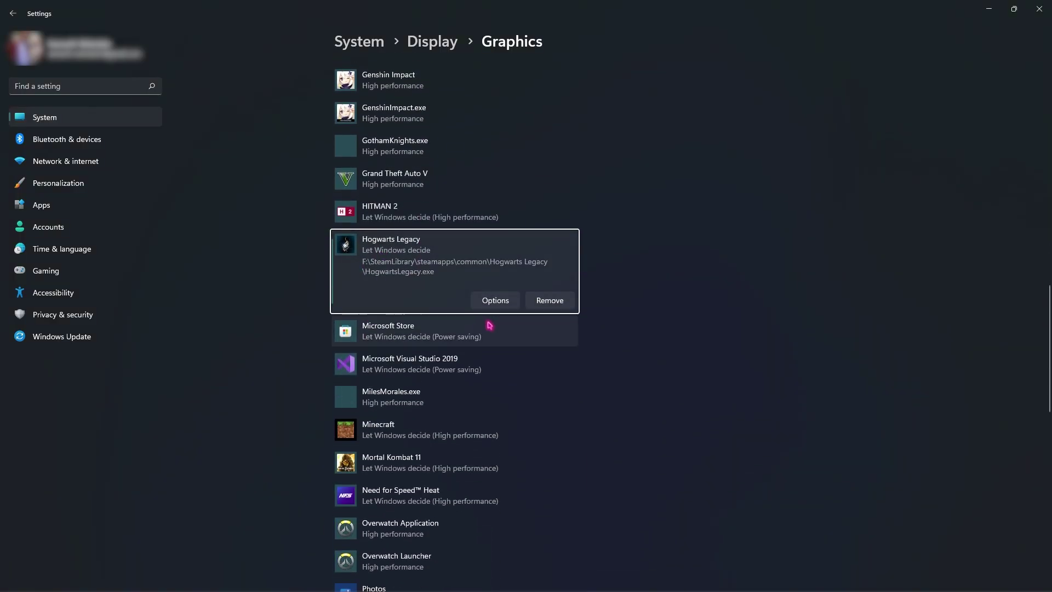
left_click(496, 301)
left_click(465, 297)
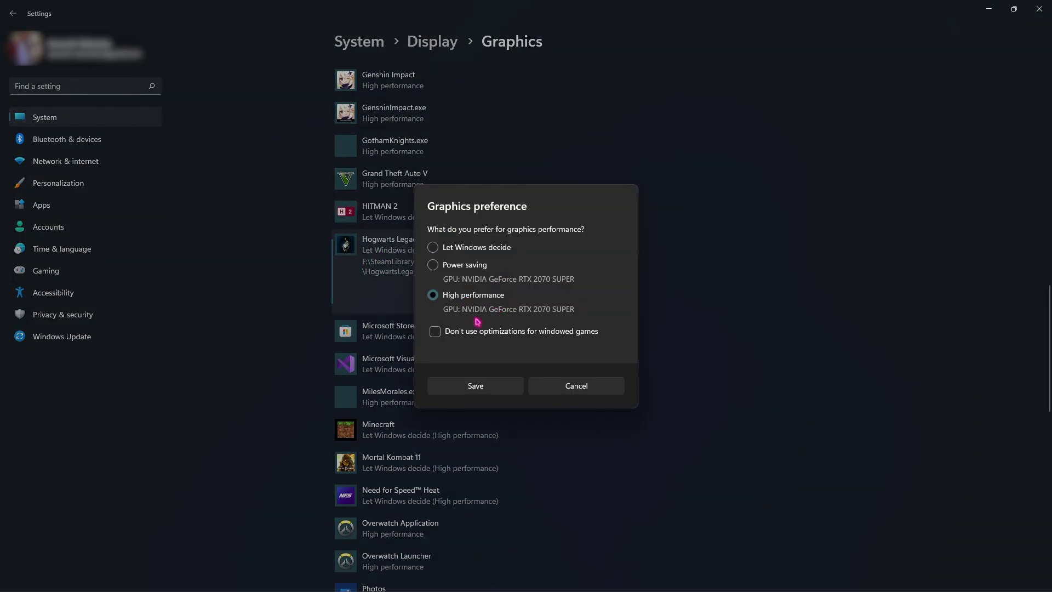
left_click(489, 387)
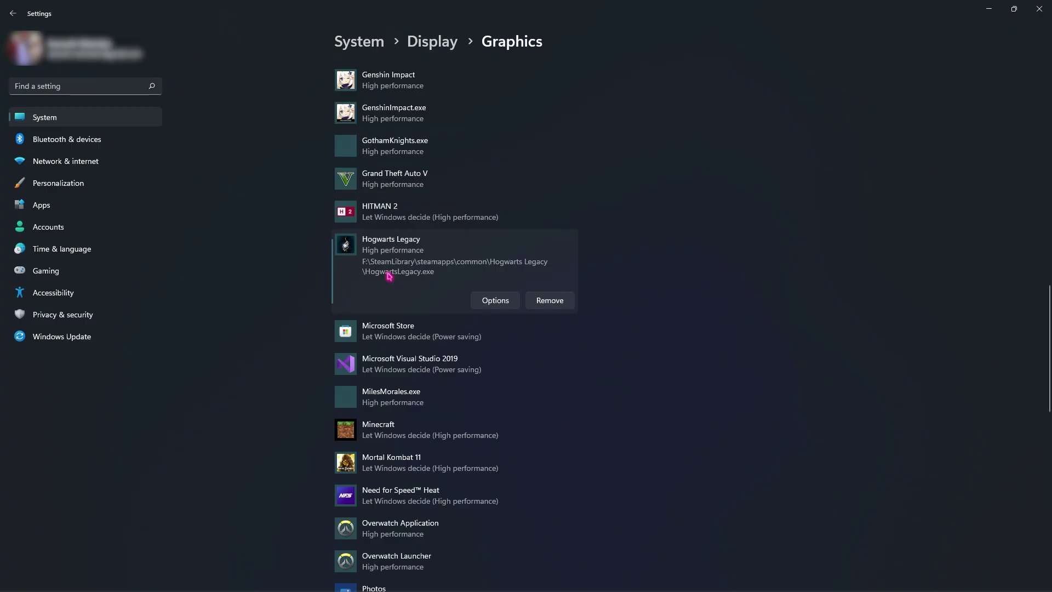
Add Phoenix\Binaries\Win64\HogwartsLegacy.exe with High performance, then close Settings
scroll(389, 275, "up", 10)
left_click(362, 197)
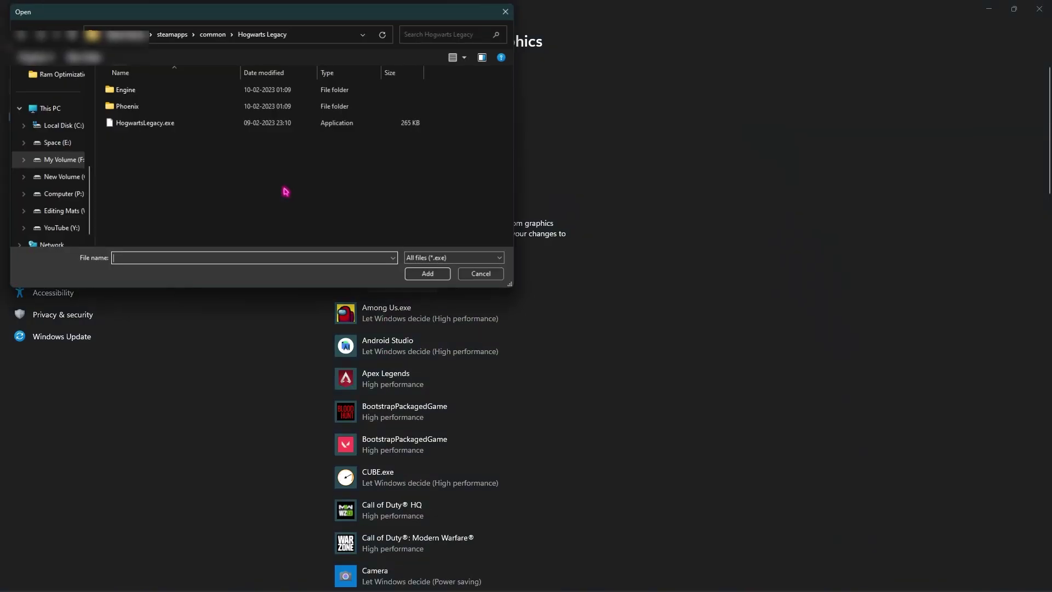
double_click(145, 109)
double_click(135, 91)
double_click(136, 92)
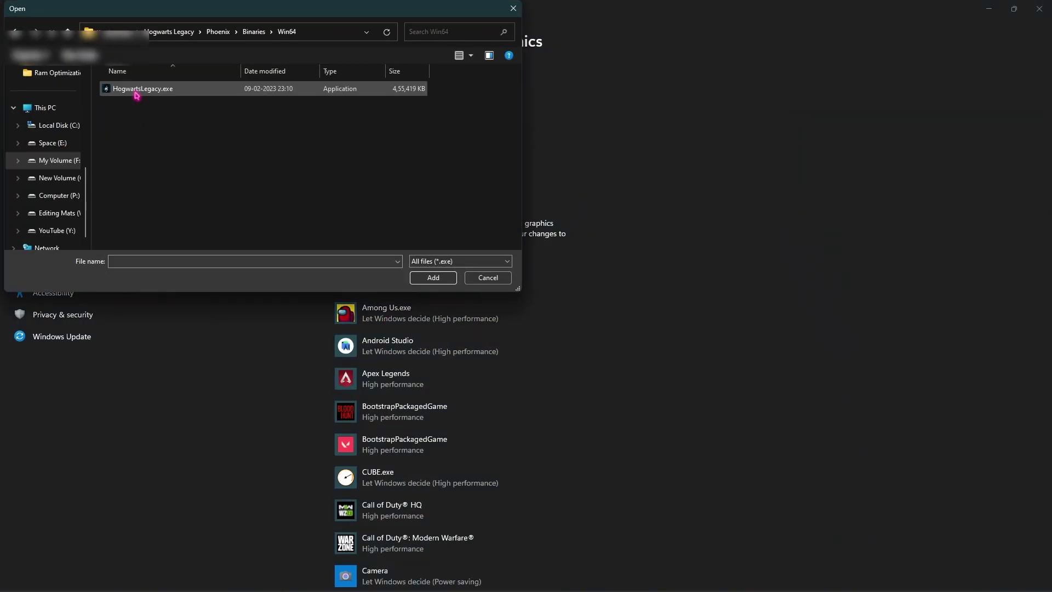
left_click(165, 91)
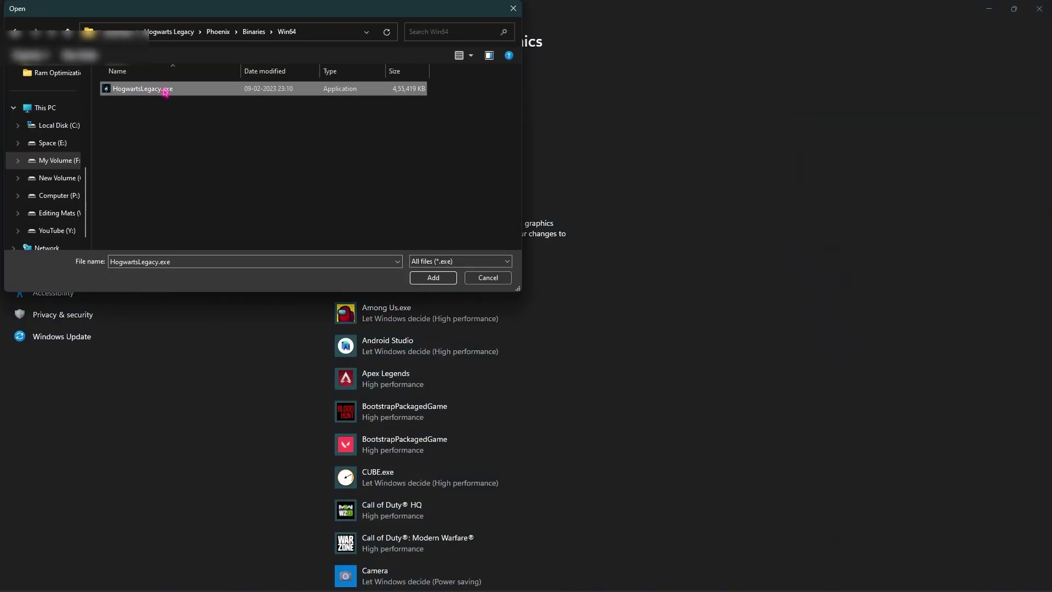
left_click(433, 277)
left_click(483, 382)
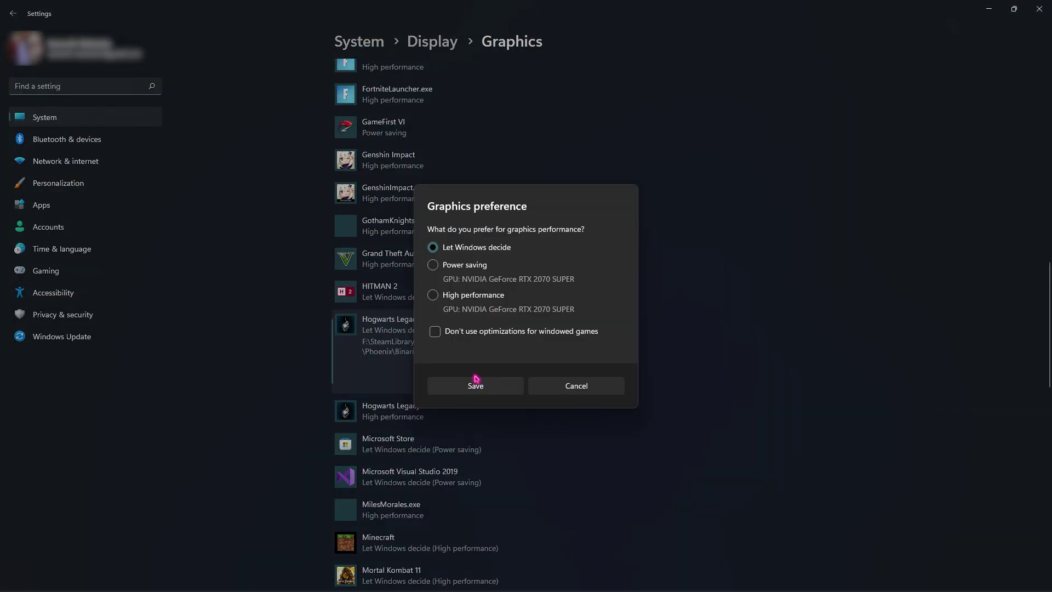
left_click(441, 299)
left_click(476, 385)
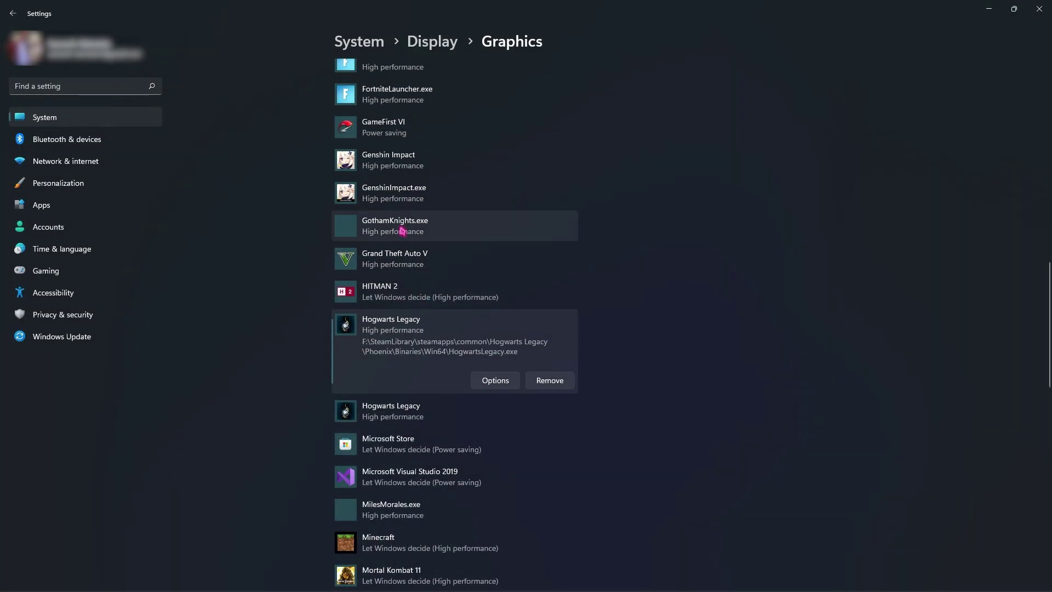
left_click(1040, 9)
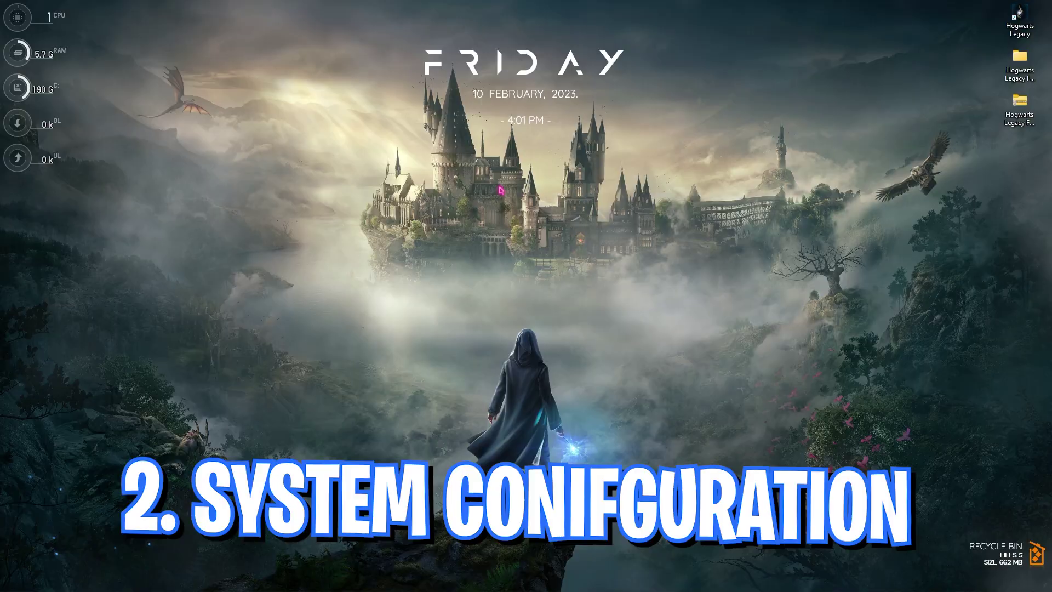
Set the boot's Number of processors to 24 in System Configuration, apply, and close it
key("super")
type("system Configuration")
key("Return")
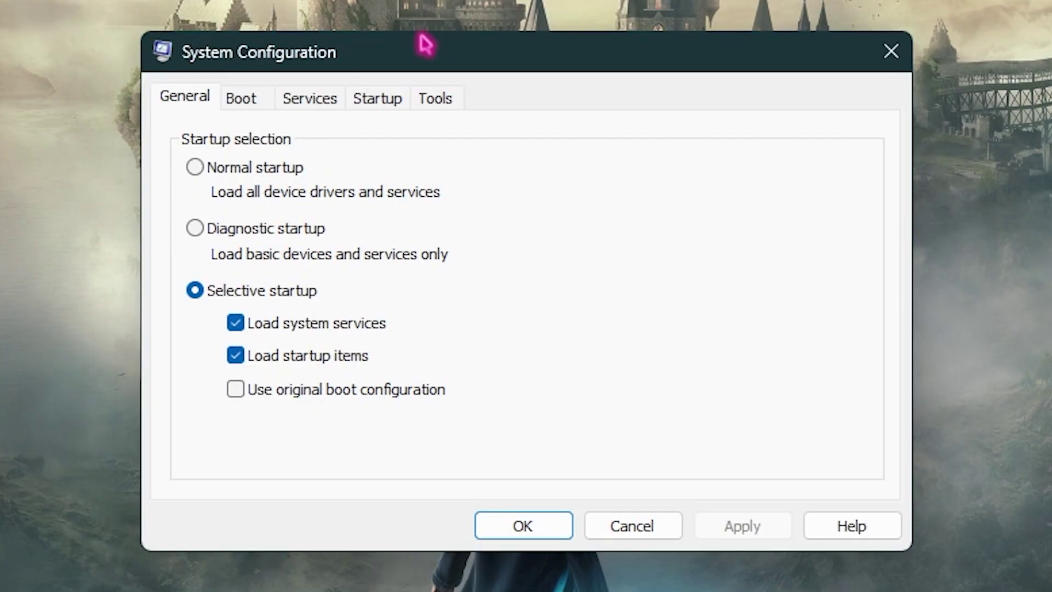
left_click(242, 105)
left_click(249, 296)
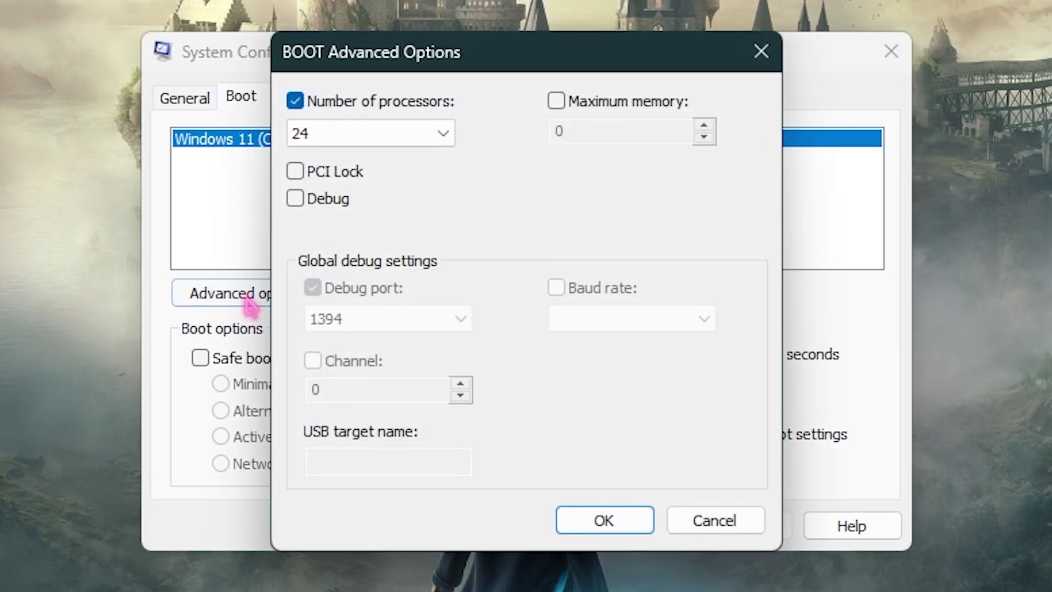
left_click(359, 134)
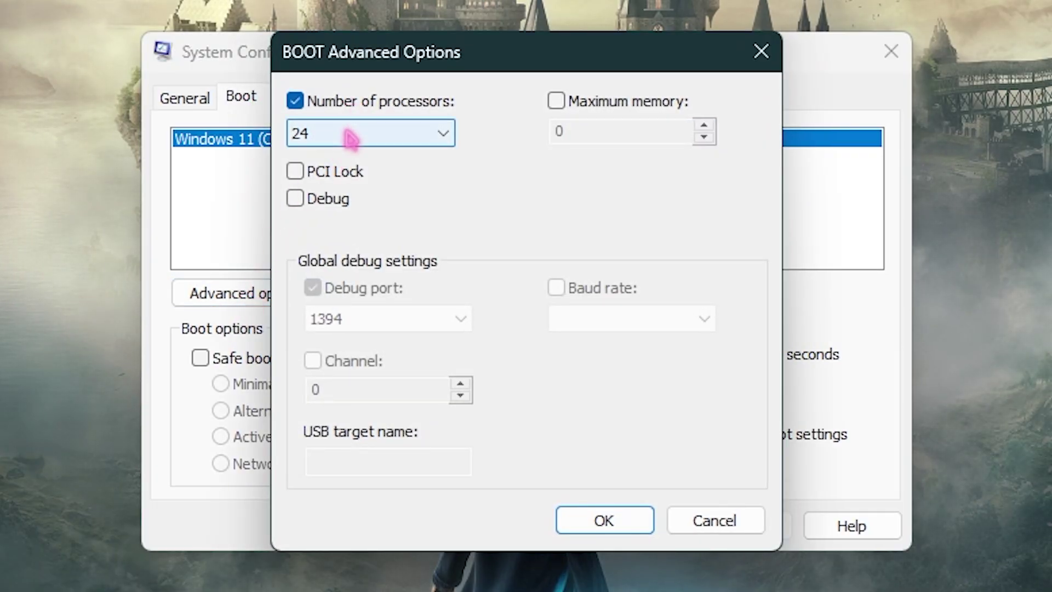
left_click(318, 561)
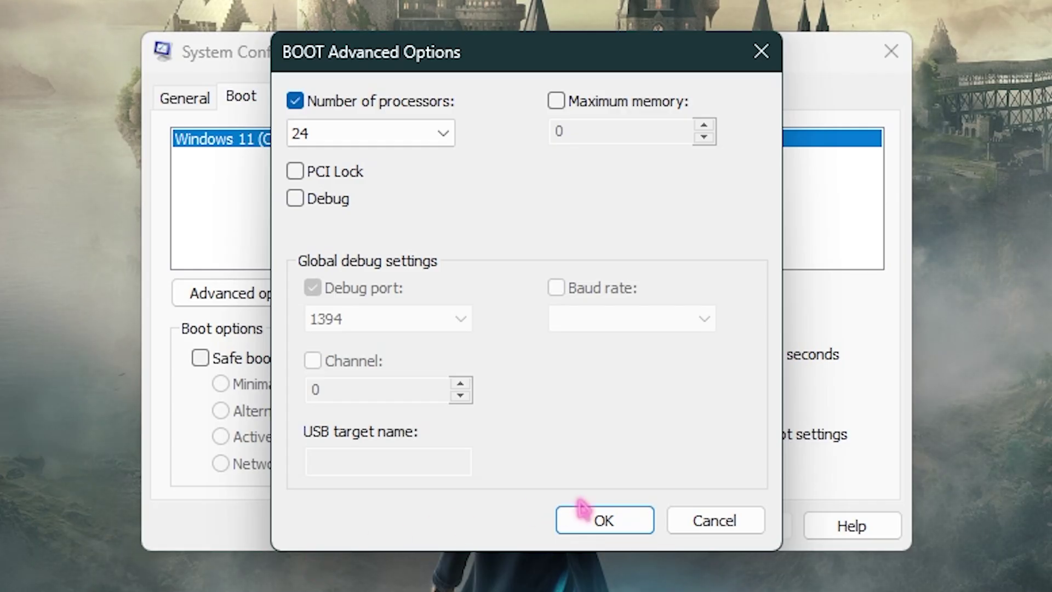
left_click(605, 525)
left_click(725, 526)
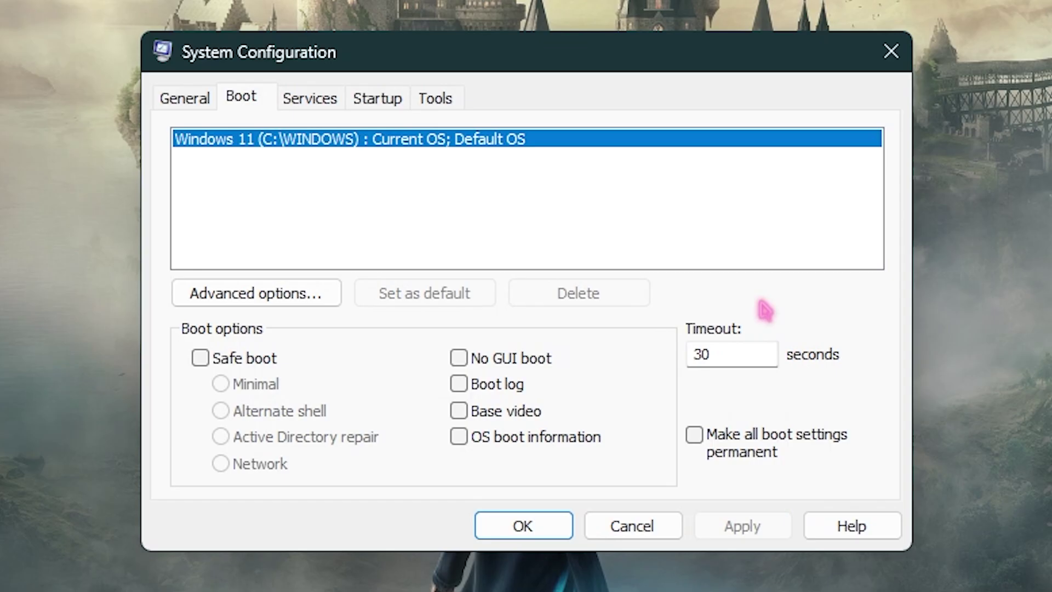
left_click(886, 55)
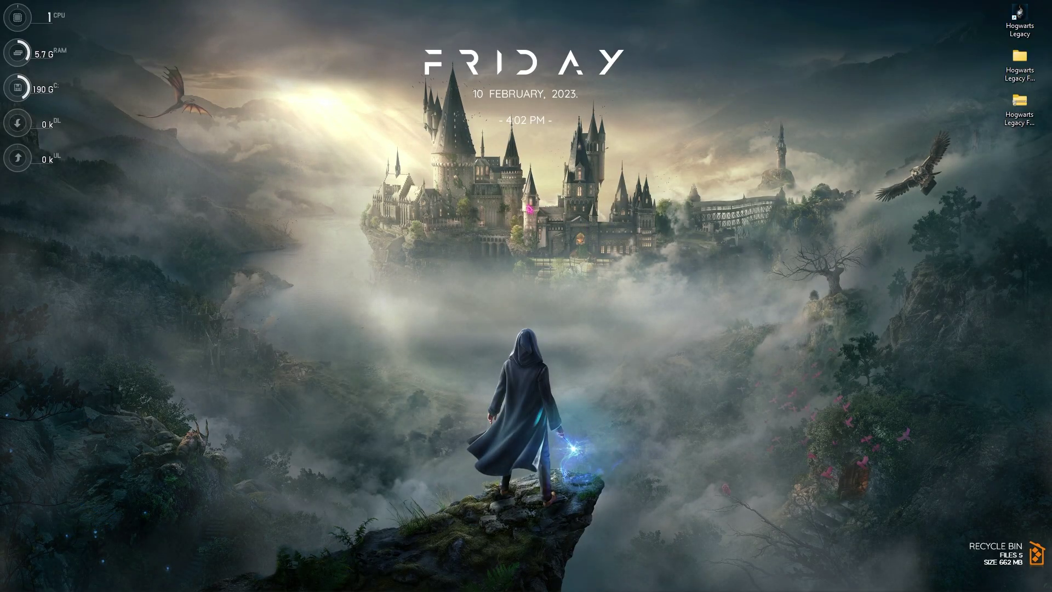
Choose Adjust for best performance, re-enable smooth screen-font edges and thumbnails, then close Performance Options
key("super")
type("adjust")
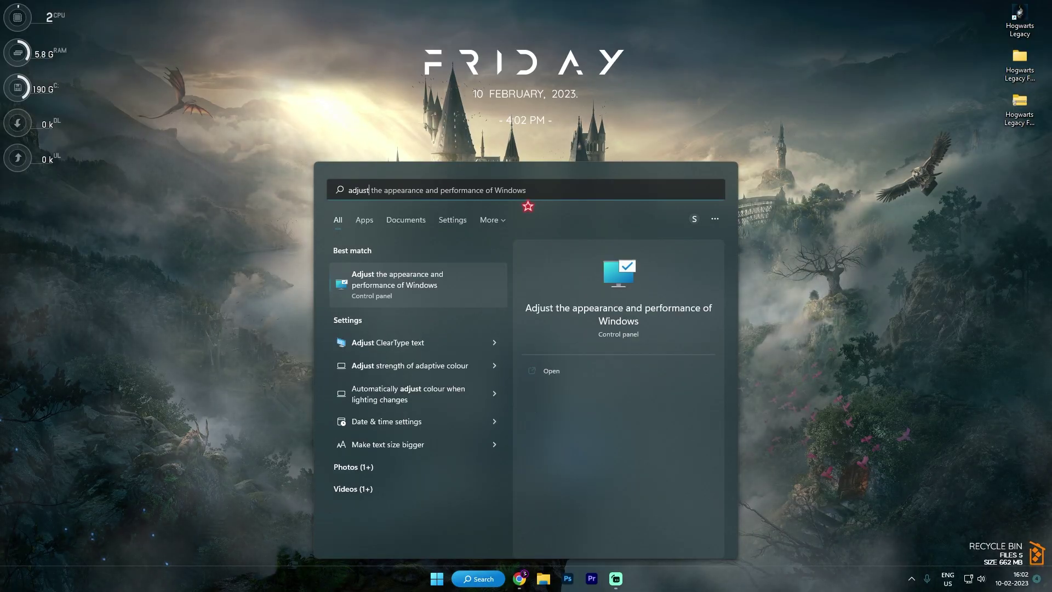
key("Return")
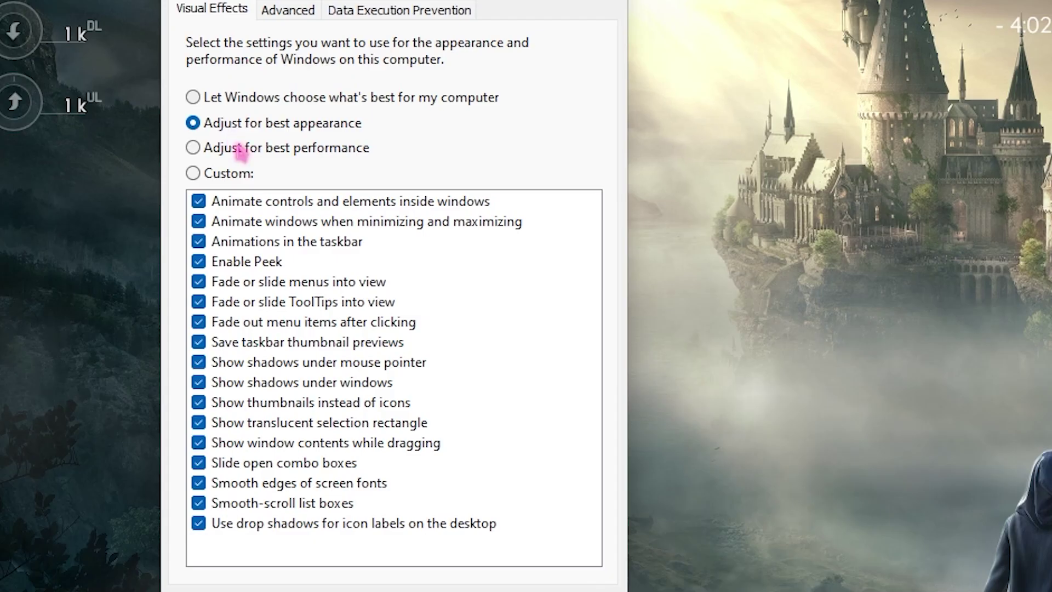
left_click(201, 146)
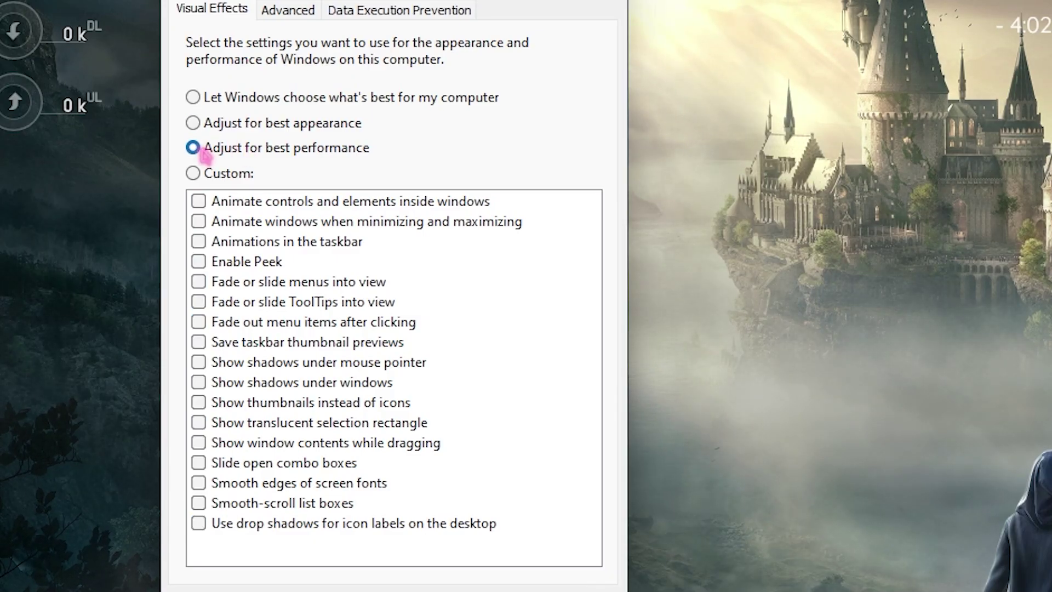
left_click(213, 485)
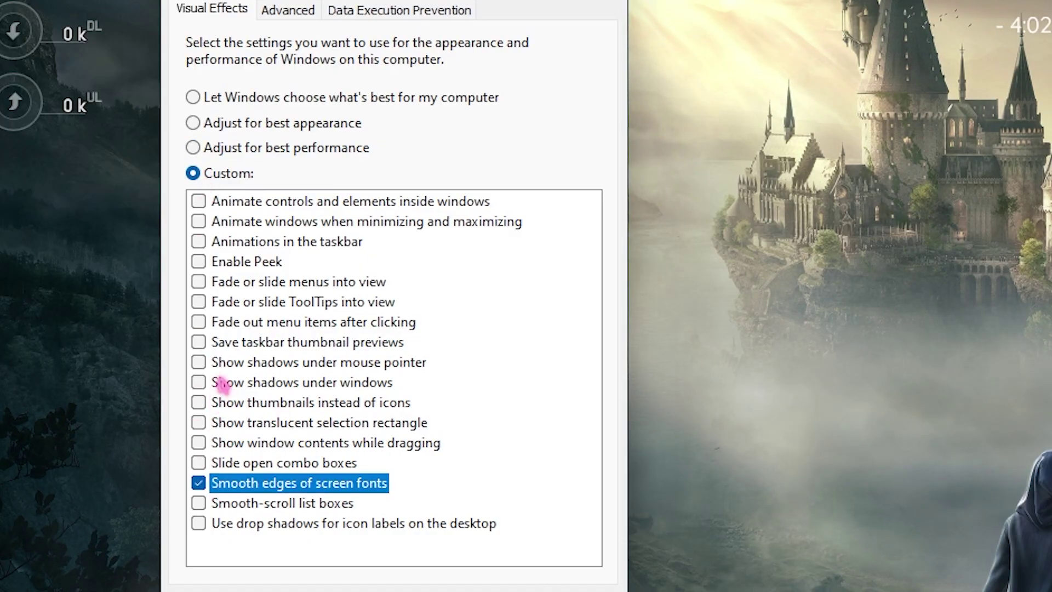
left_click(223, 403)
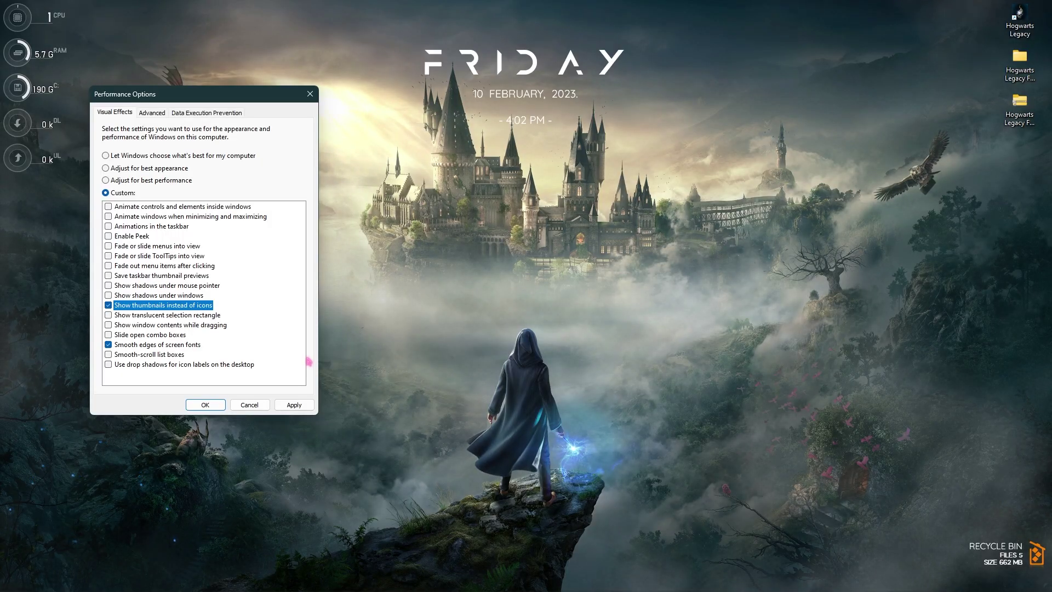
left_click(311, 93)
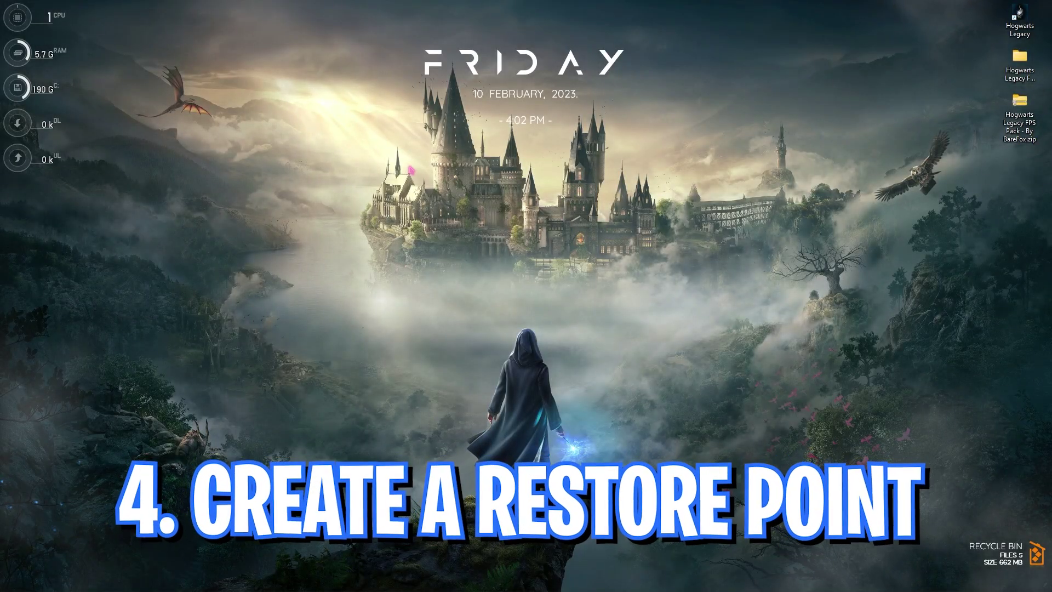
Open System Protection and confirm protection stays on for Local Disk (C:)
key("super")
type("create")
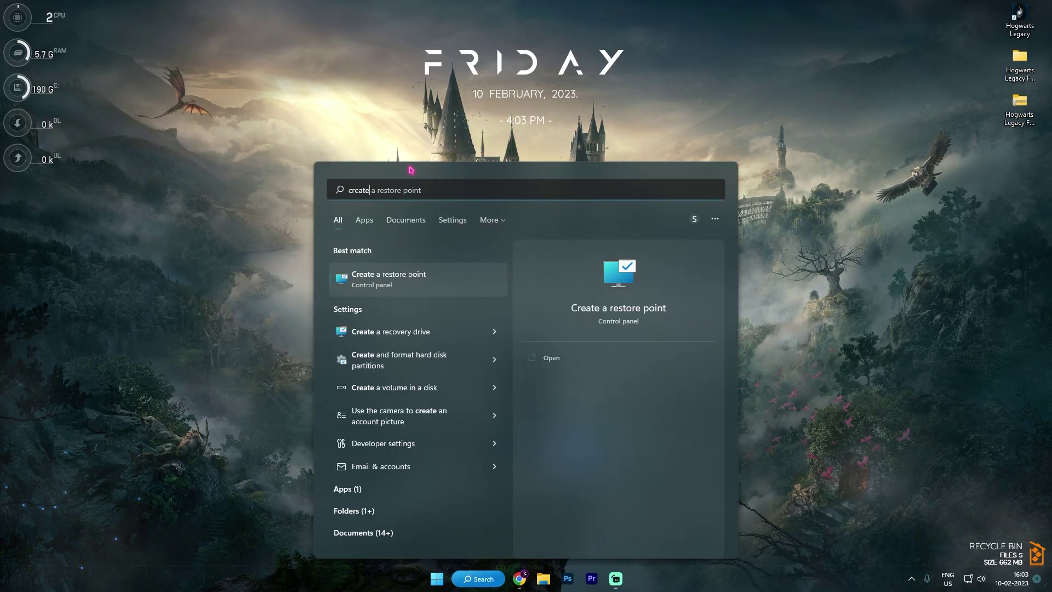
key("Return")
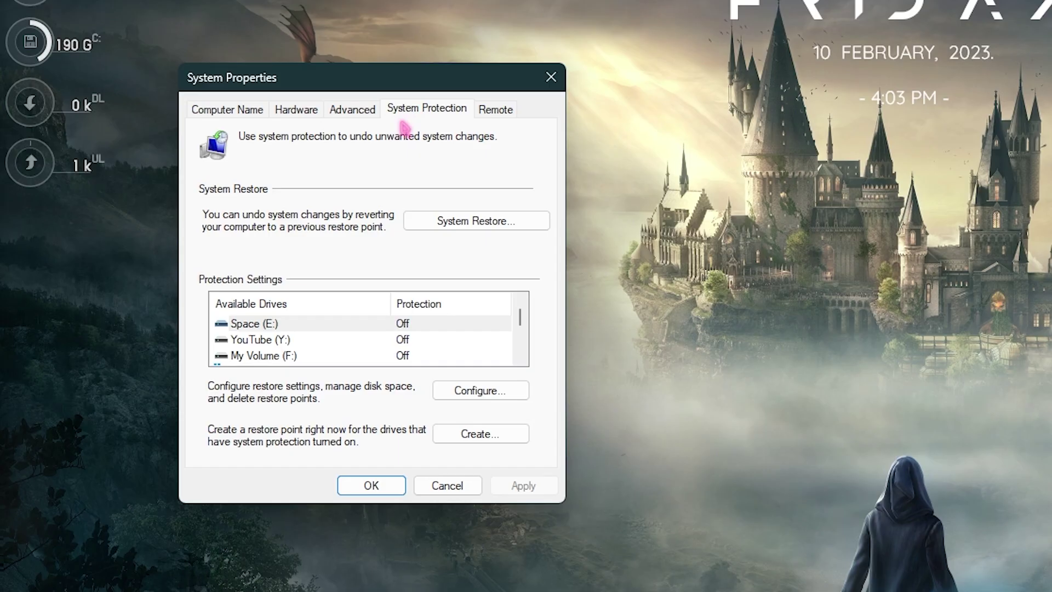
scroll(294, 354, "down", 1)
left_click(262, 342)
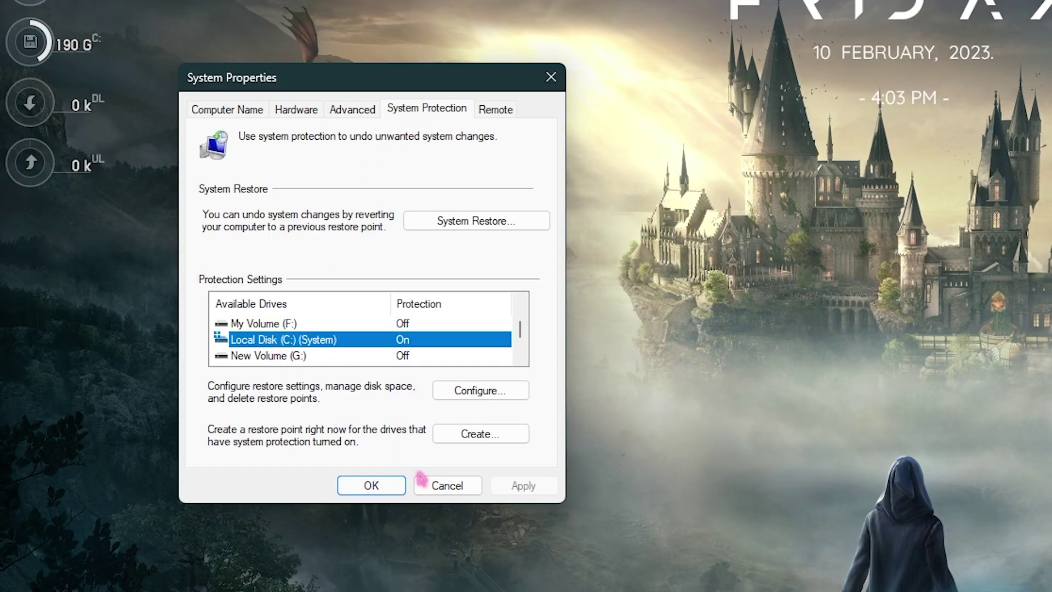
left_click(469, 392)
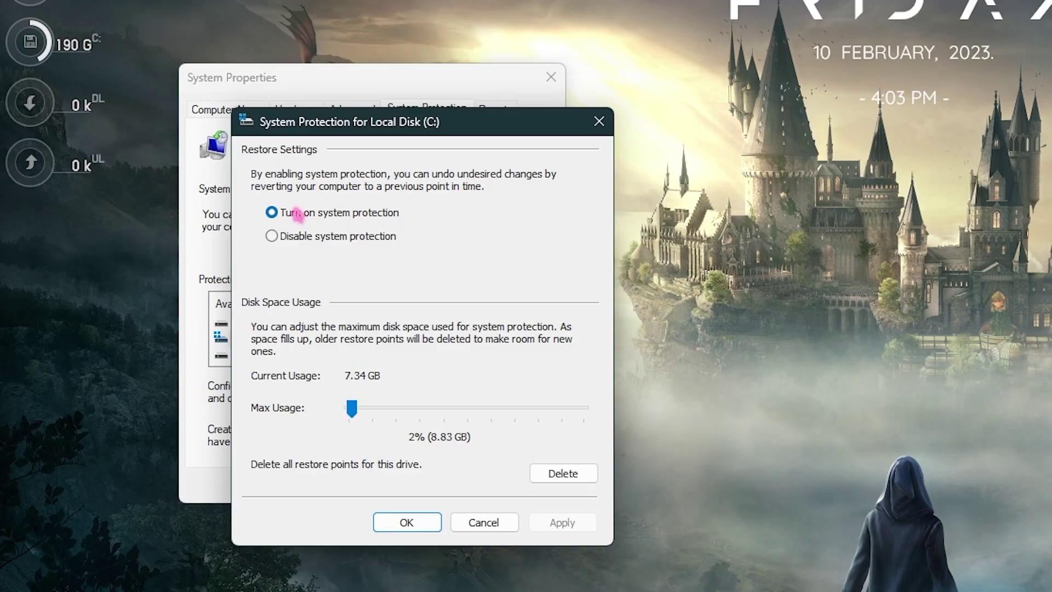
left_click(406, 522)
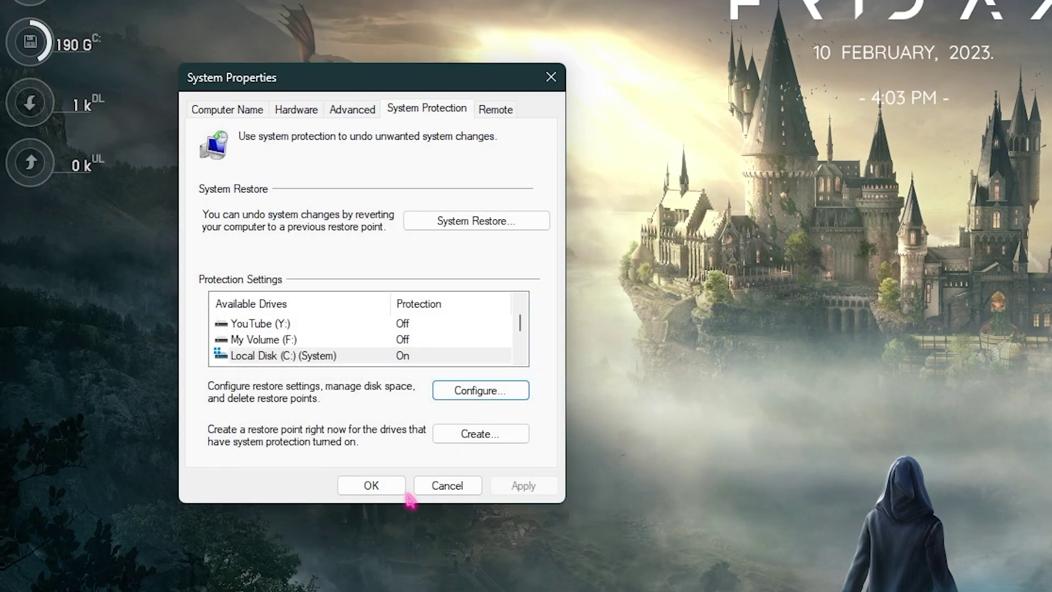
Create a restore point named 'Hogwarts Legacy' and close System Properties
left_click(469, 433)
type("Hogwarts Lega")
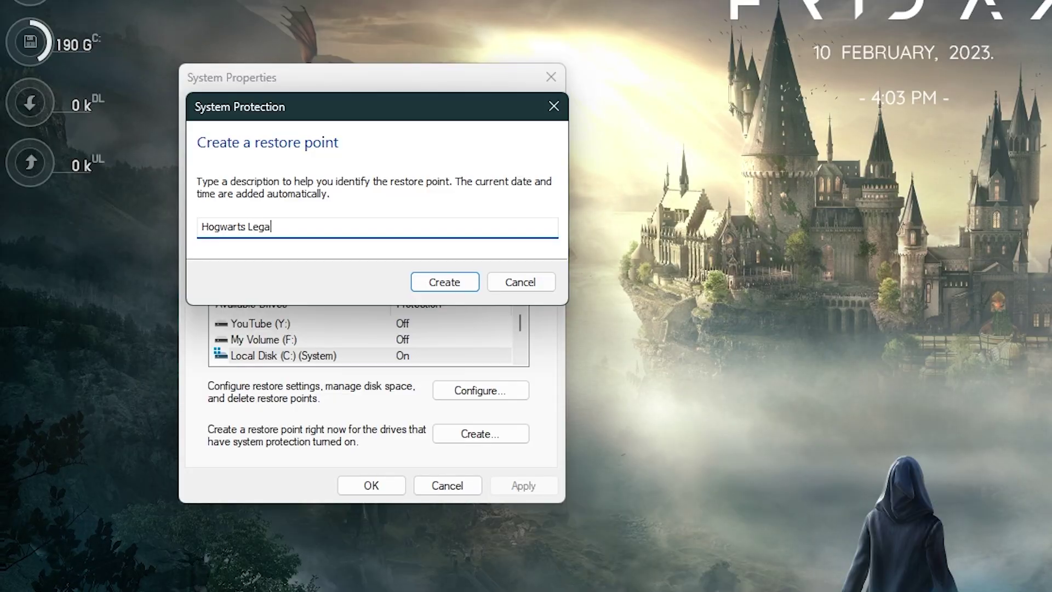
type("cy")
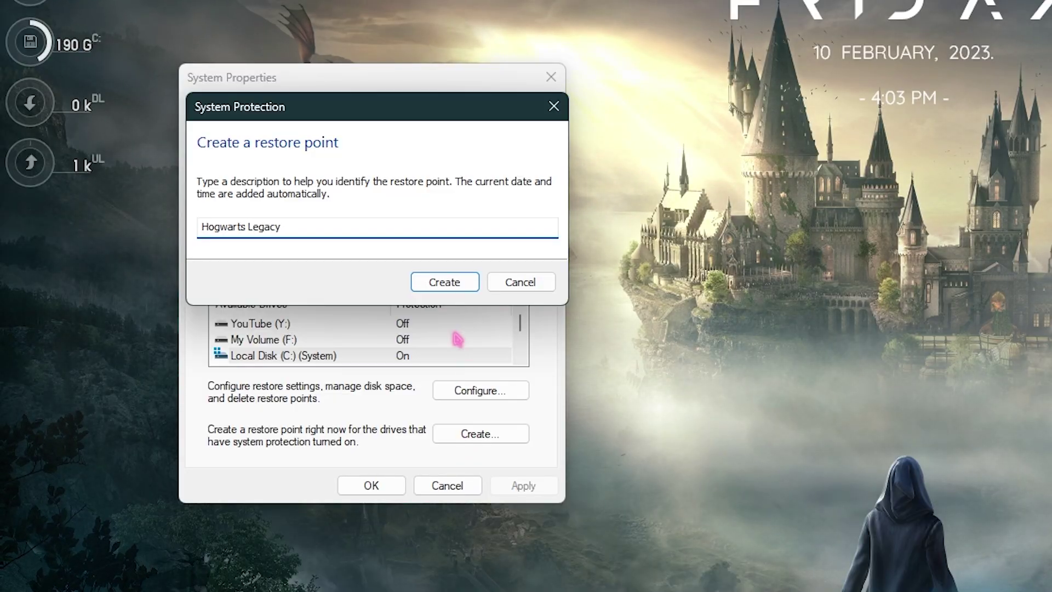
left_click(457, 283)
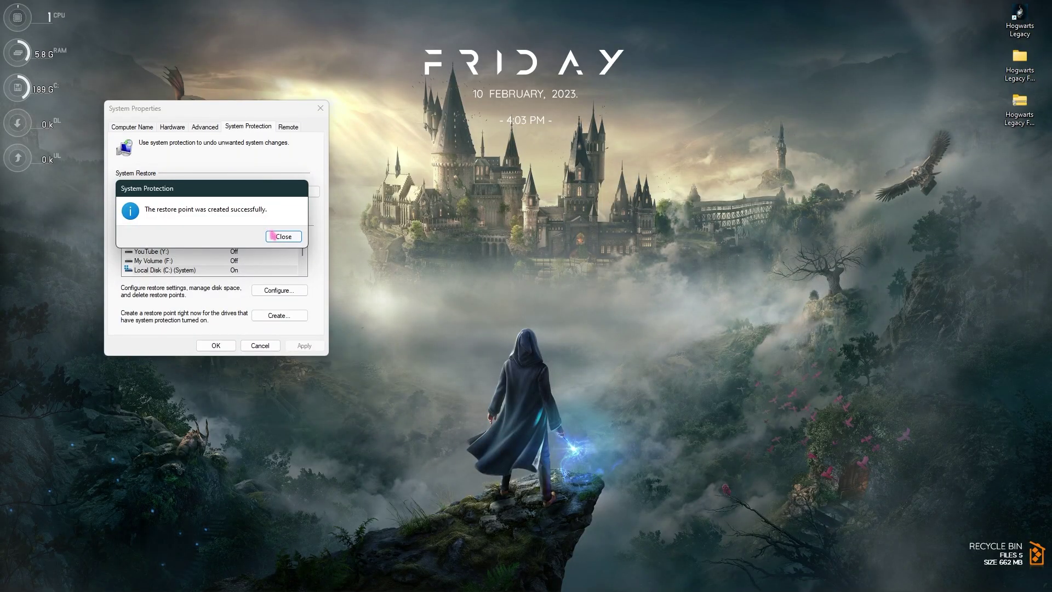
left_click(485, 296)
left_click(321, 108)
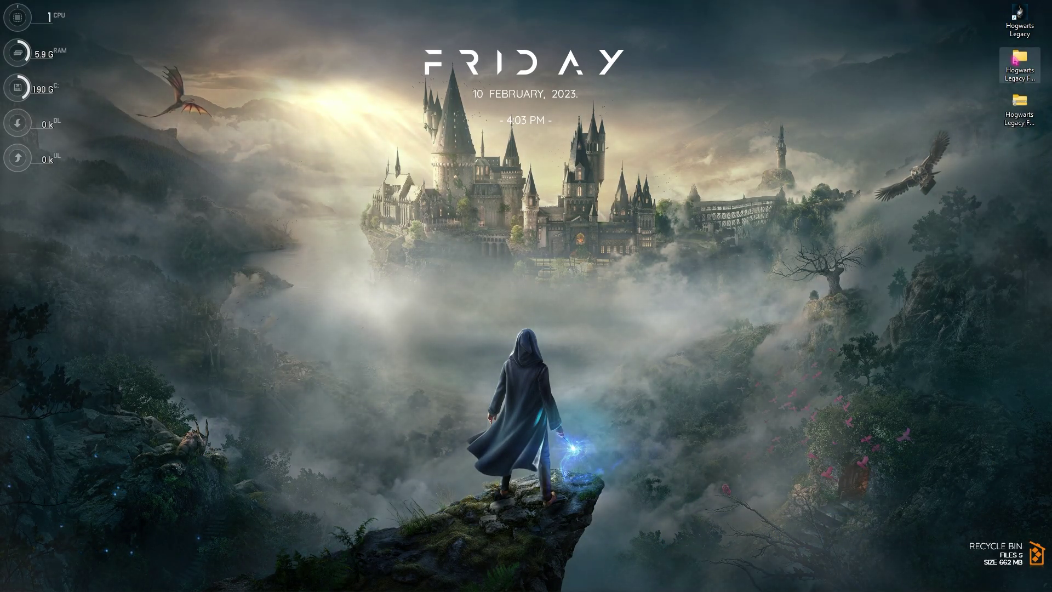
Browse the FPS pack into 1 PC Optimization > CPU Priority, checking the INTEL folder on the way
double_click(1020, 63)
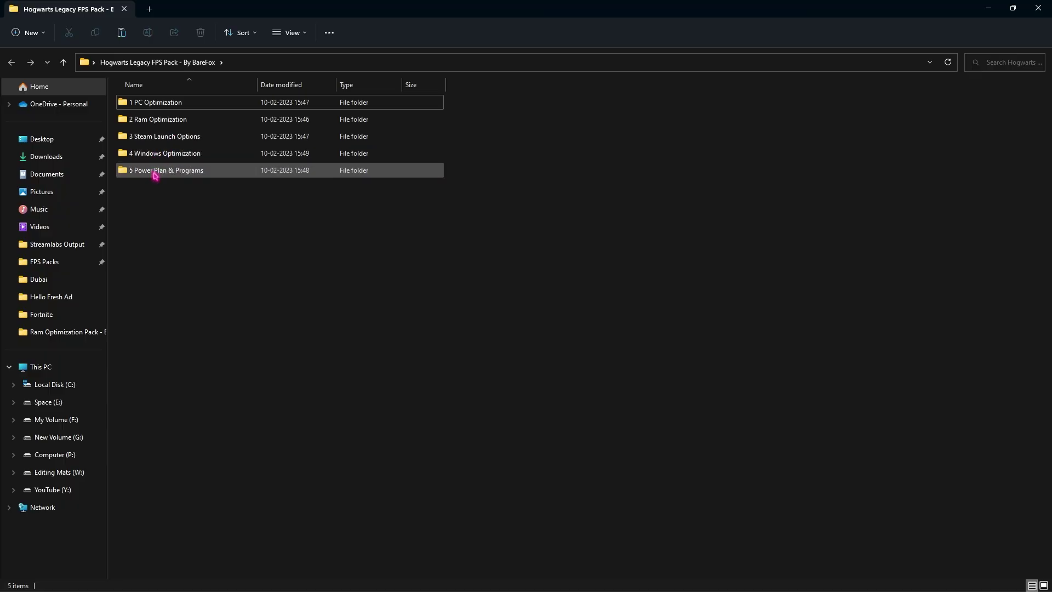
double_click(150, 104)
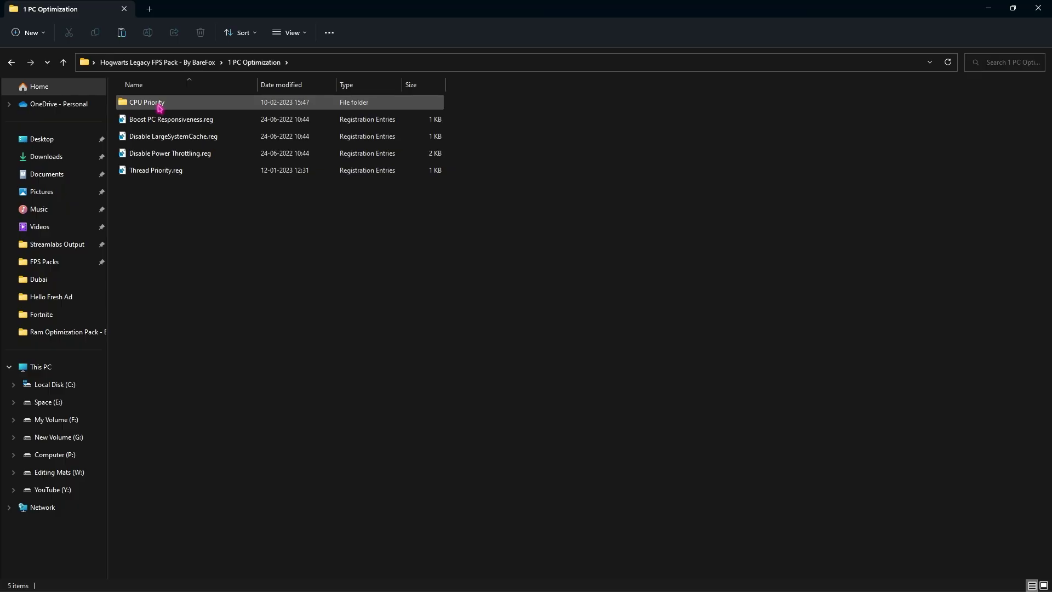
double_click(160, 107)
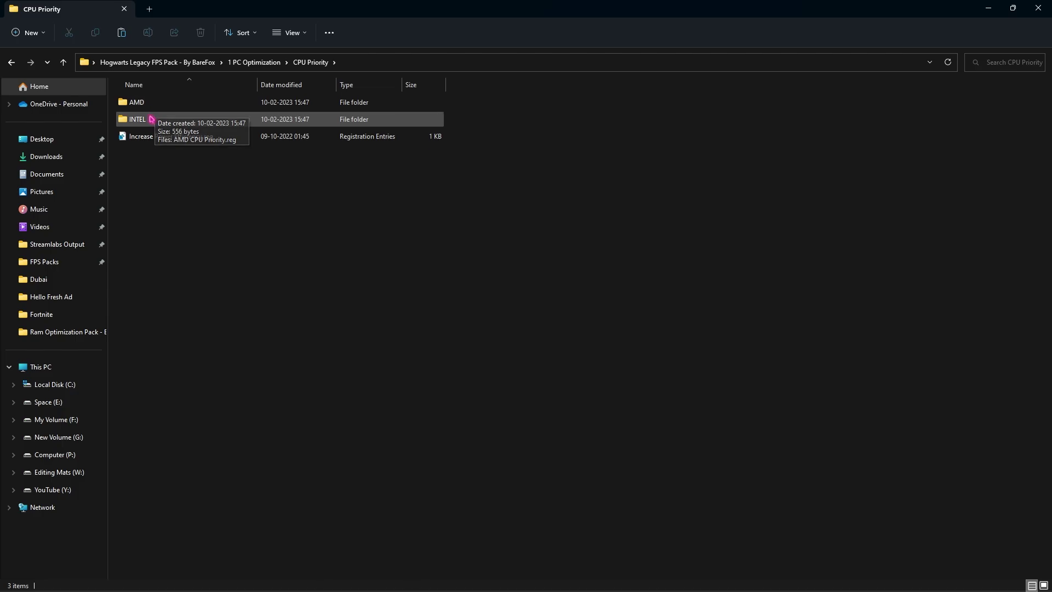
double_click(151, 119)
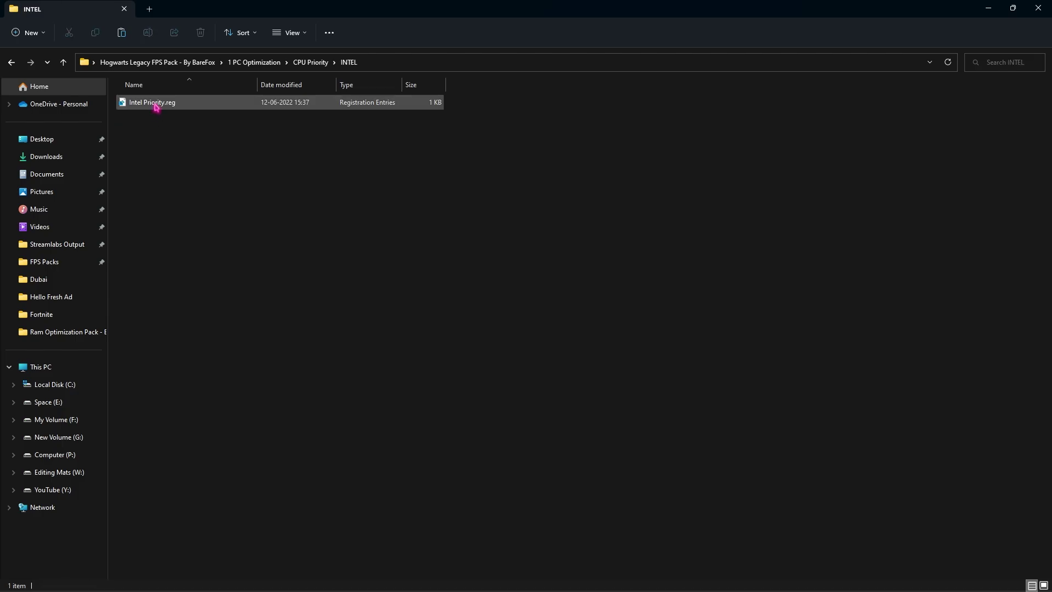
left_click(156, 106)
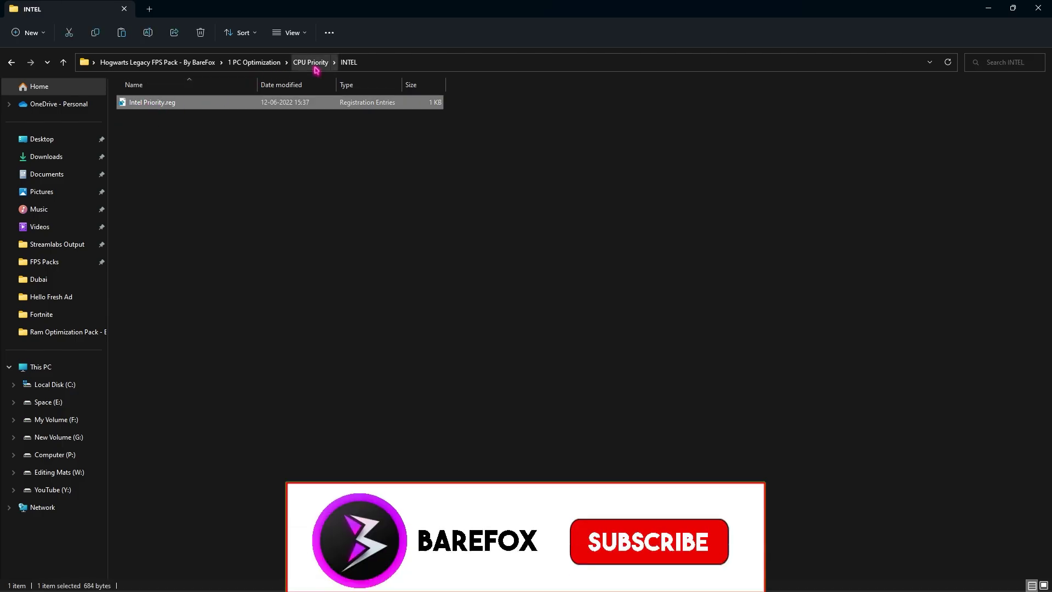
left_click(255, 64)
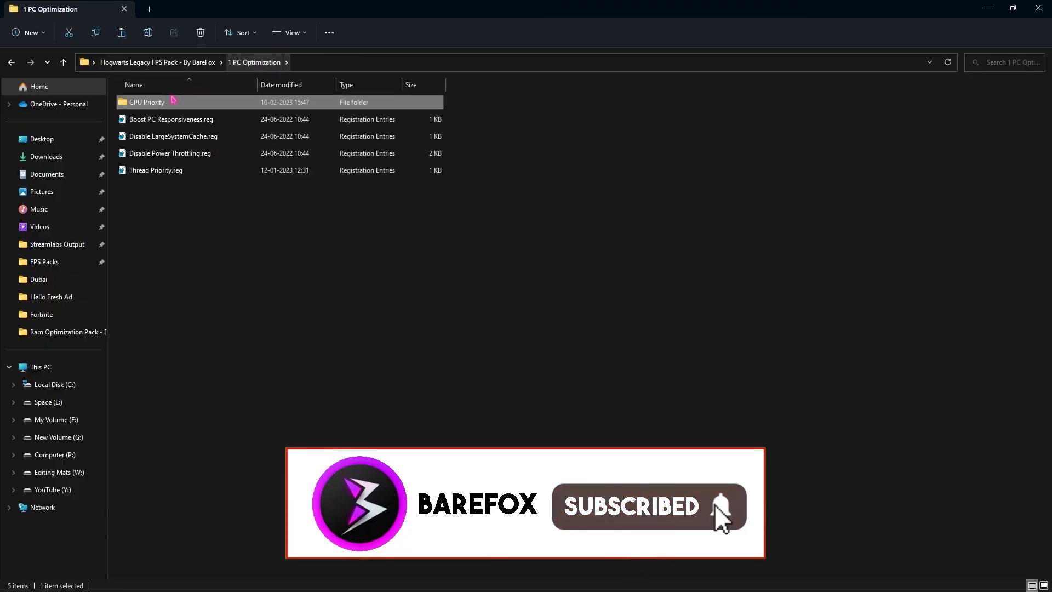
double_click(159, 102)
Merge Increase Power Efficiency.reg into the registry and go back up to the FPS pack folder
left_click(159, 139)
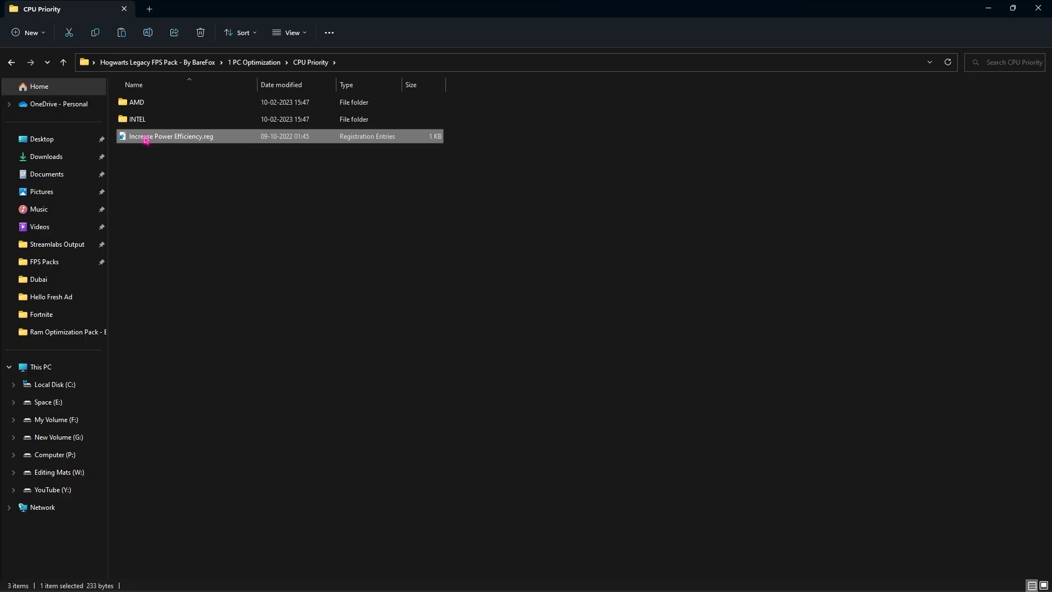
right_click(147, 139)
left_click(201, 309)
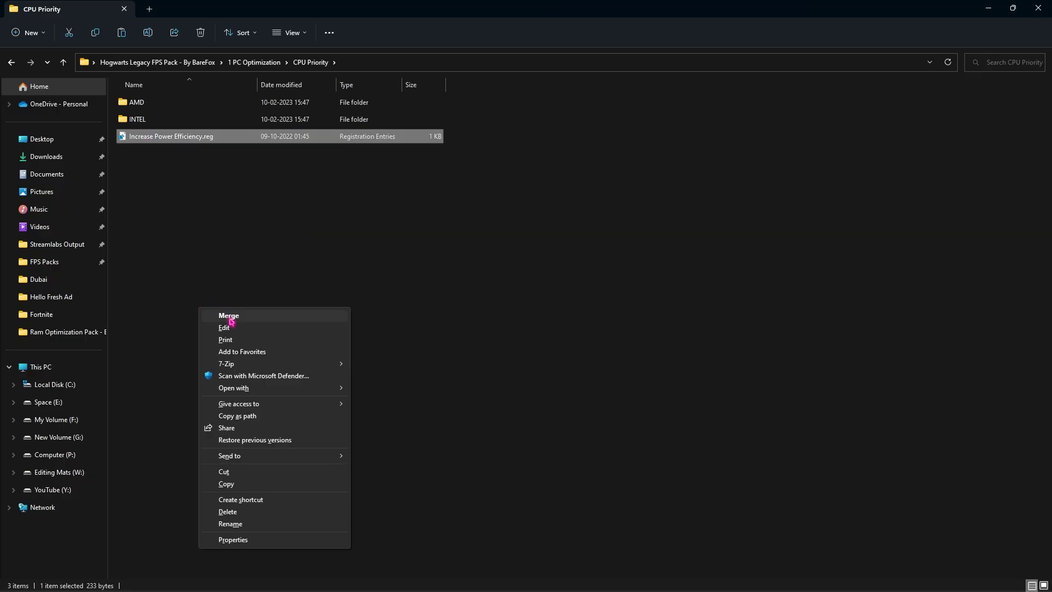
left_click(223, 228)
left_click(236, 62)
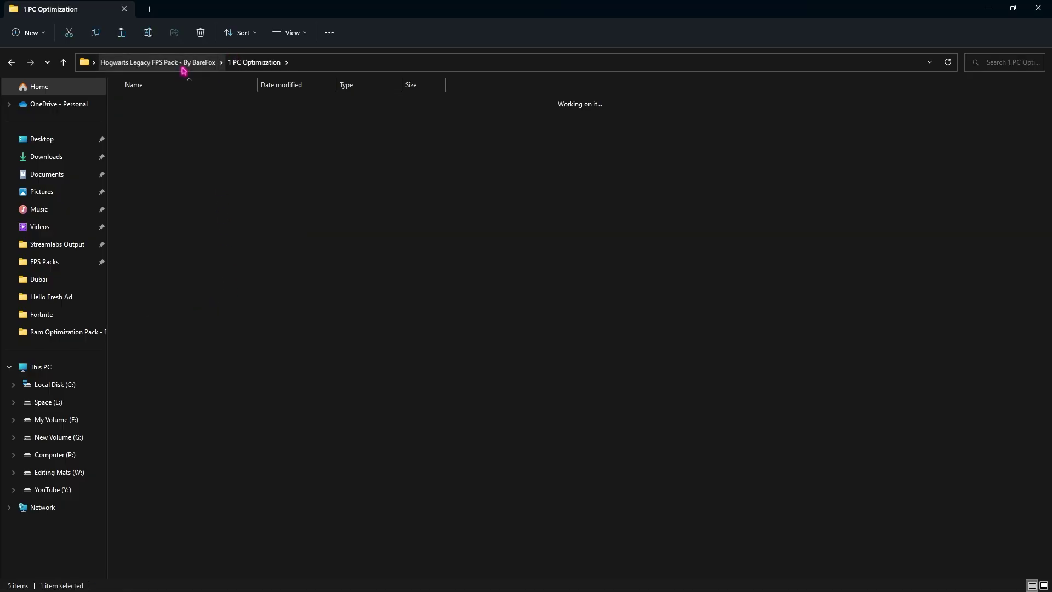
left_click(181, 62)
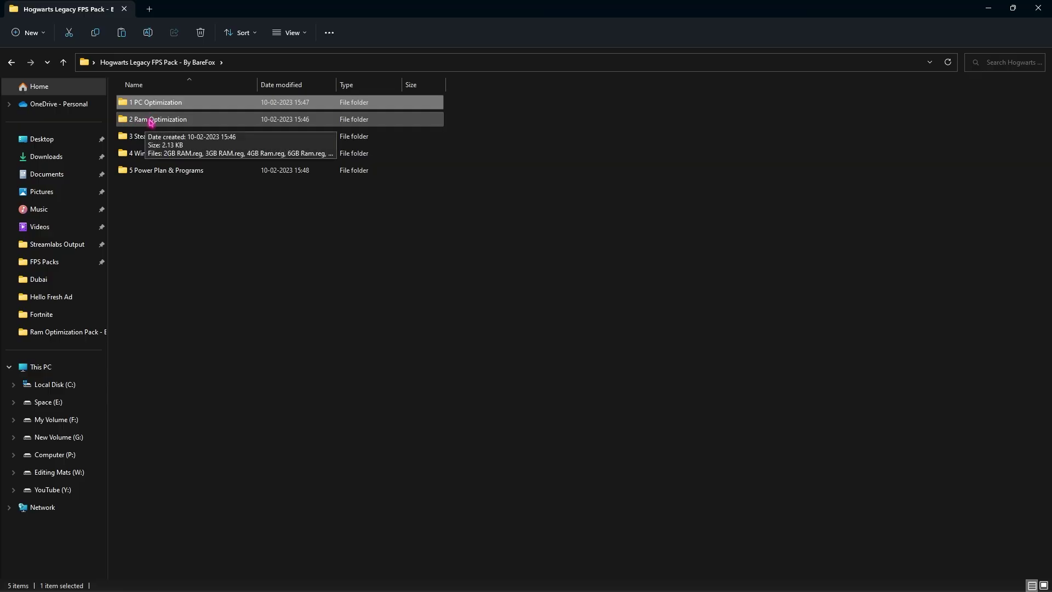
double_click(148, 119)
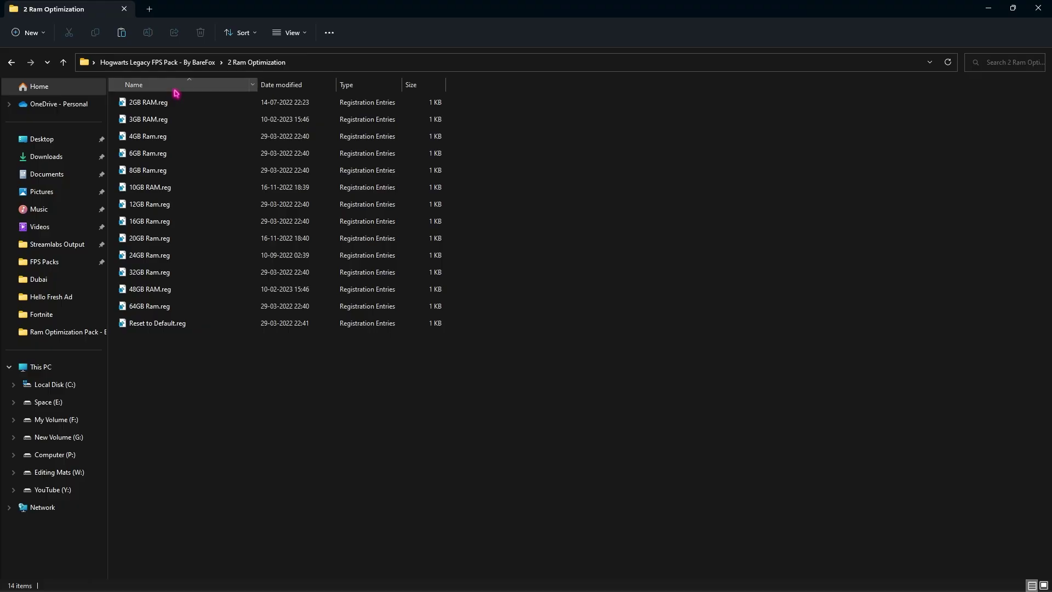
key("super")
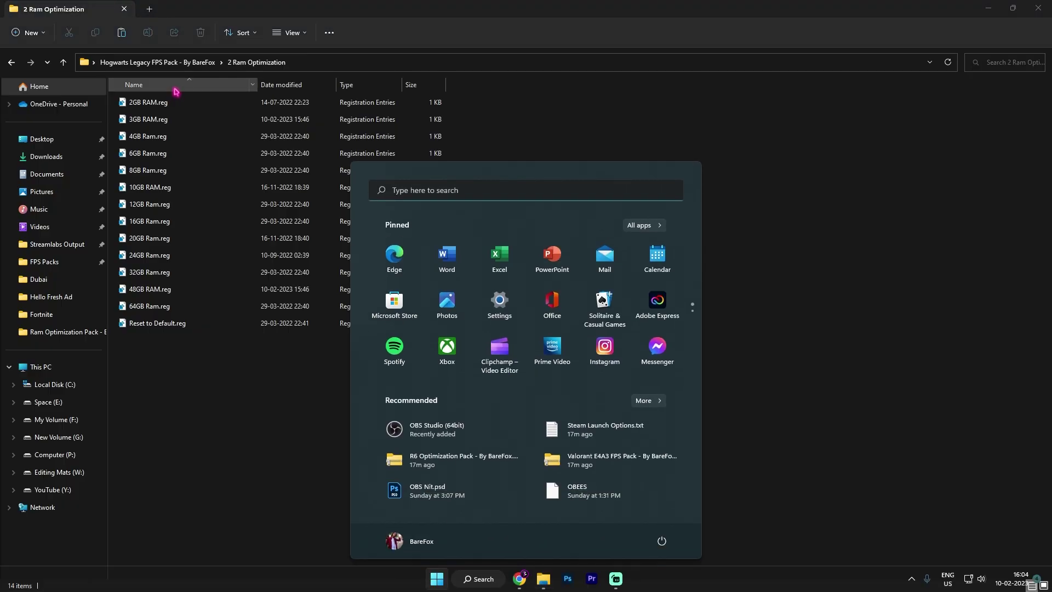
type("sys")
key("Down")
key("Return")
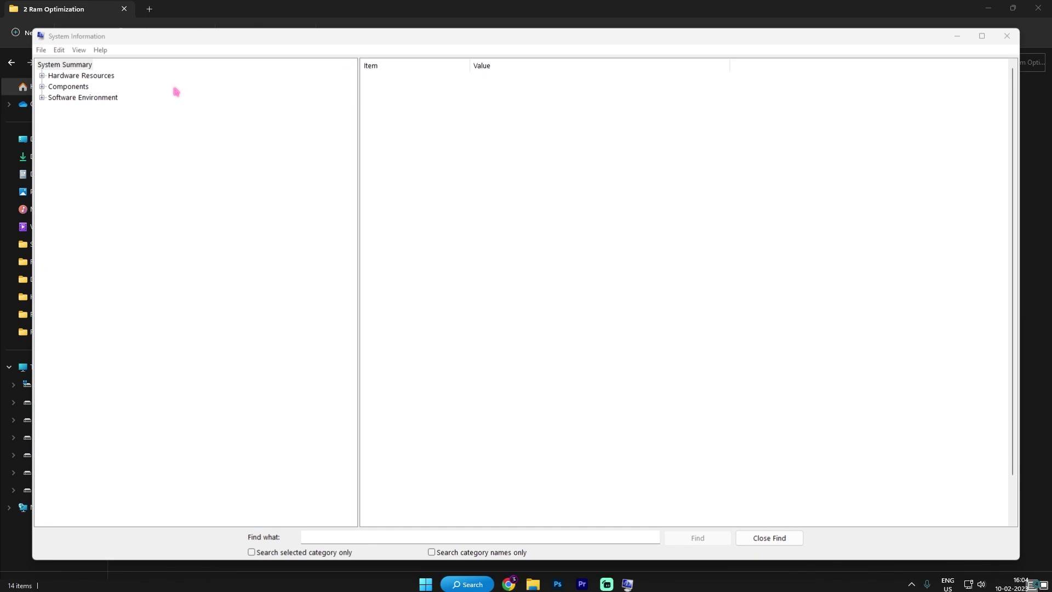
left_click(410, 391)
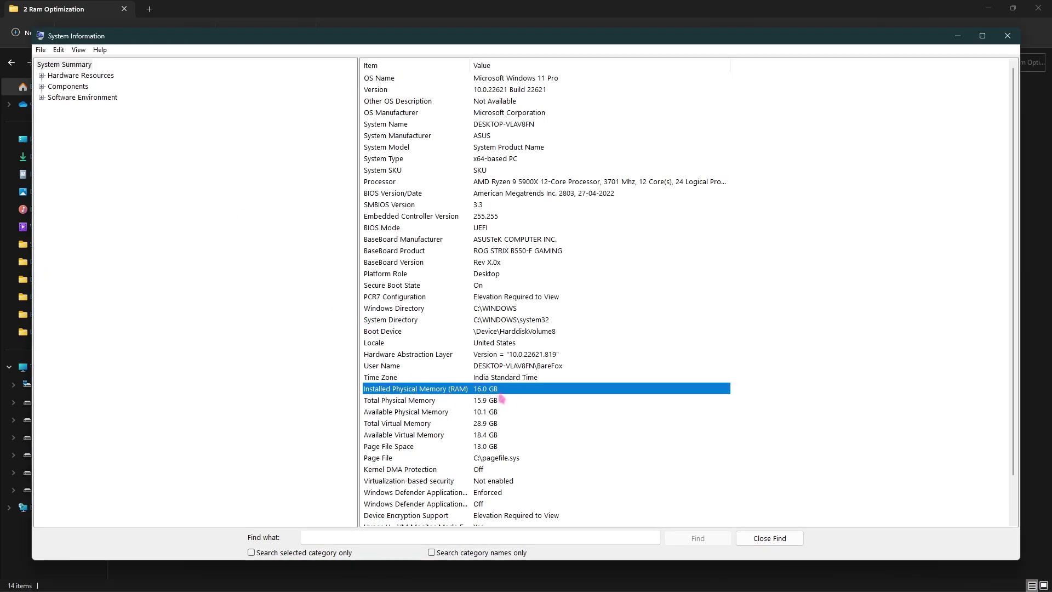
left_click(1008, 35)
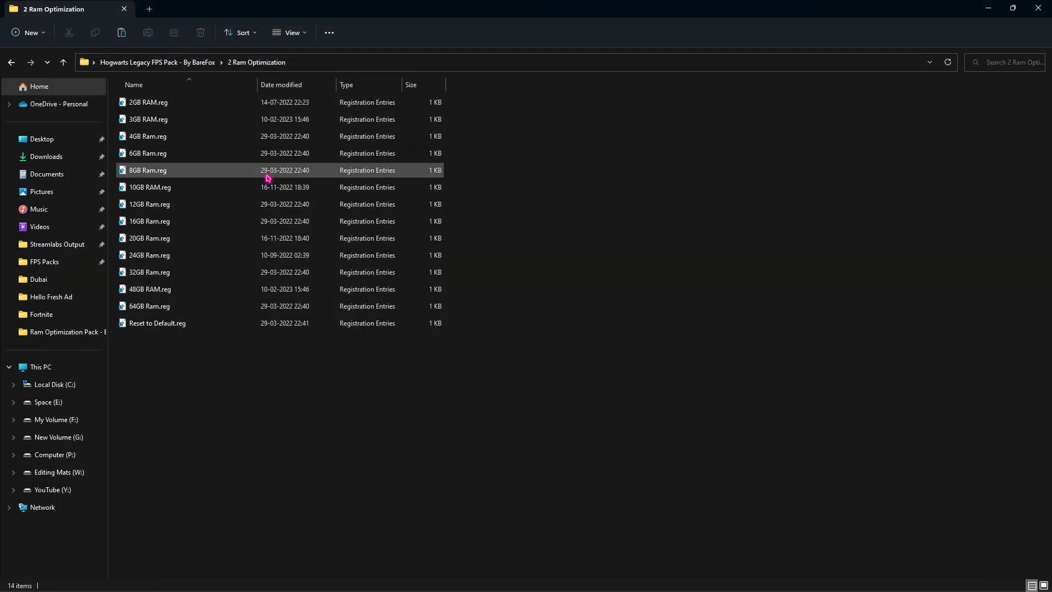
left_click(155, 225)
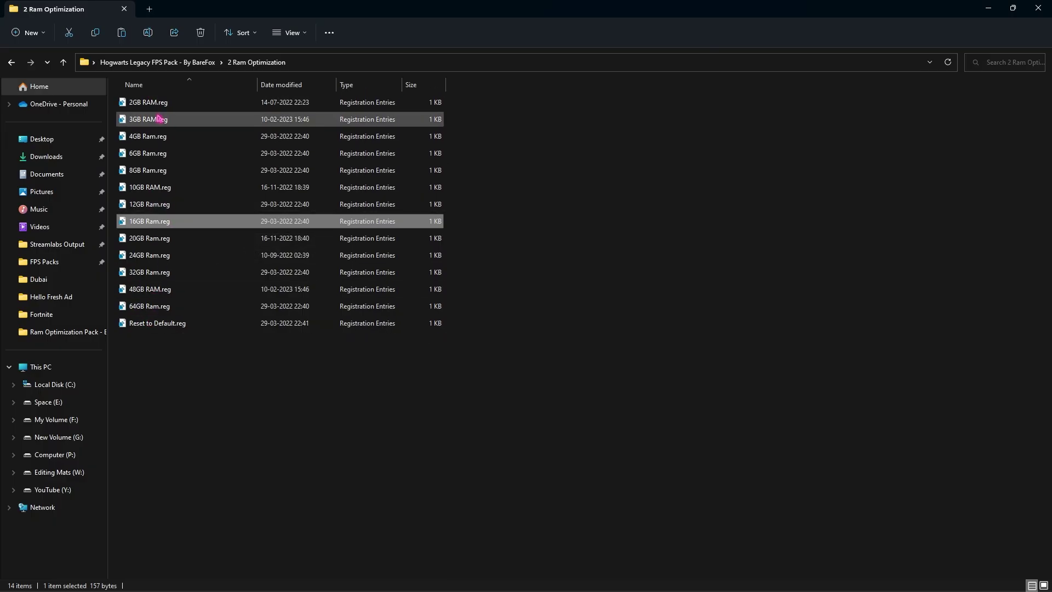
left_click(134, 325)
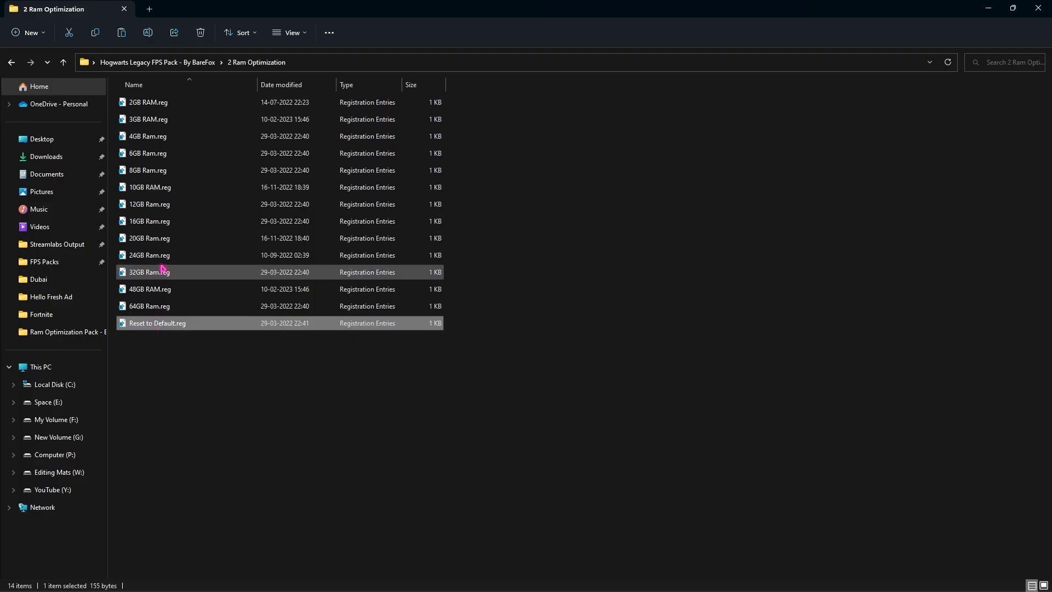
key("BackSpace")
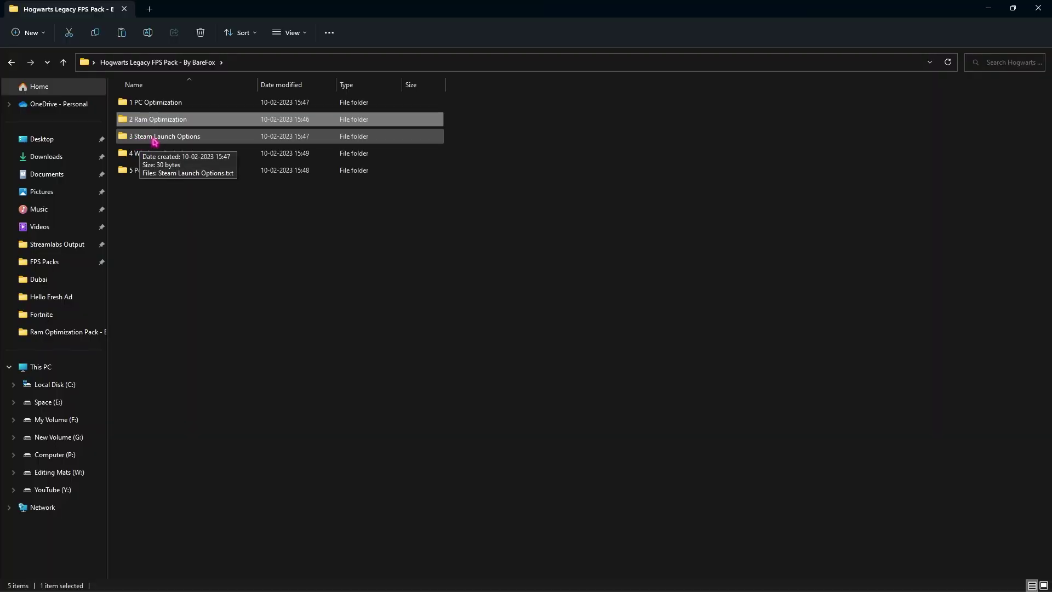
Copy the -high option from Steam Launch Options.txt and close Notepad
double_click(180, 141)
double_click(193, 105)
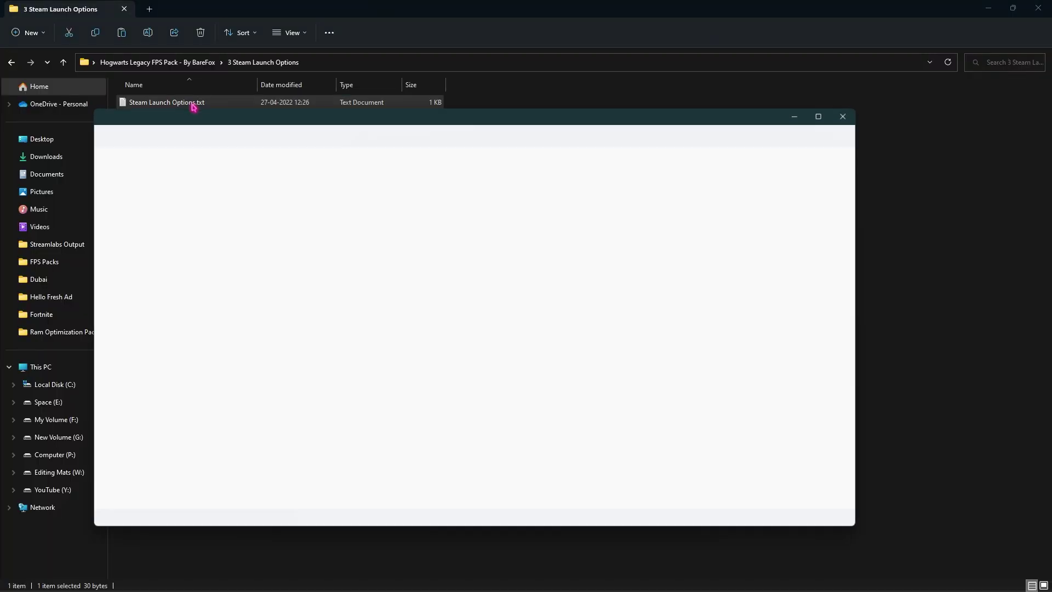
double_click(100, 191)
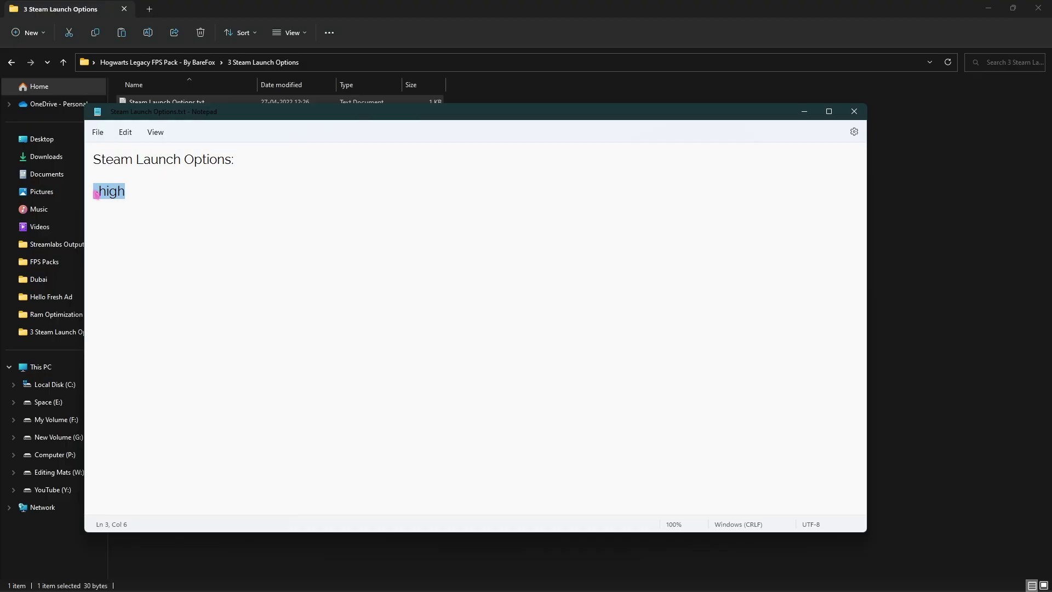
left_click(854, 111)
In Steam, paste -high into Hogwarts Legacy's Launch Options and close Properties
key("super")
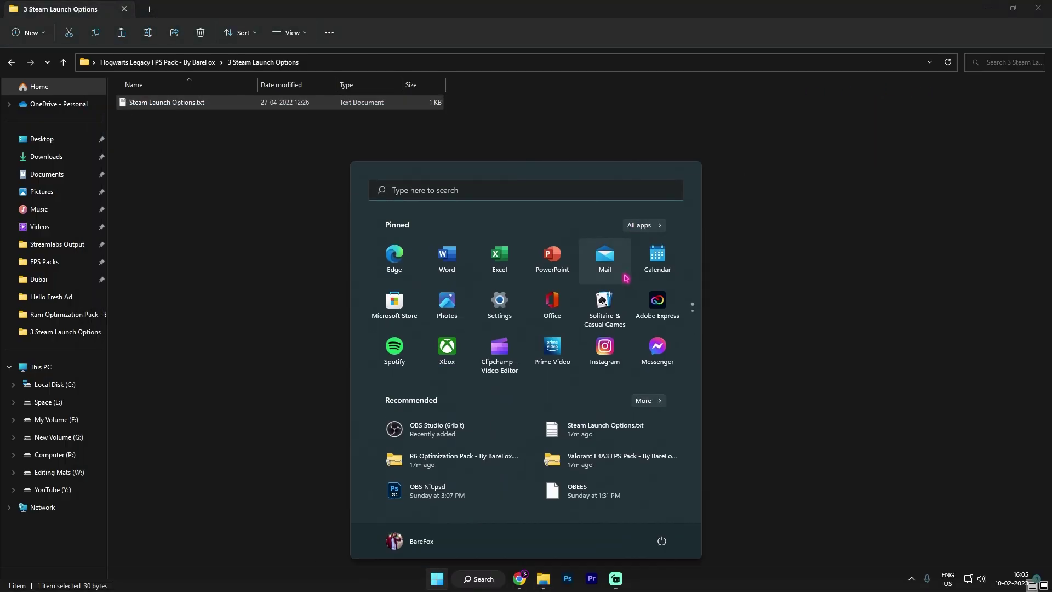
type("steam")
key("Return")
right_click(98, 245)
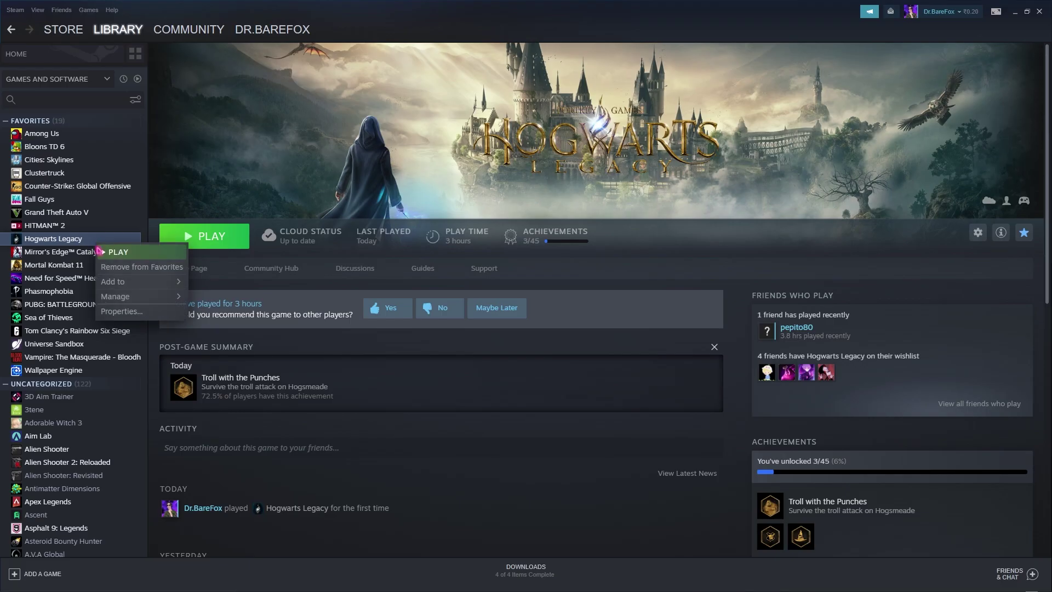
left_click(126, 310)
left_click(506, 366)
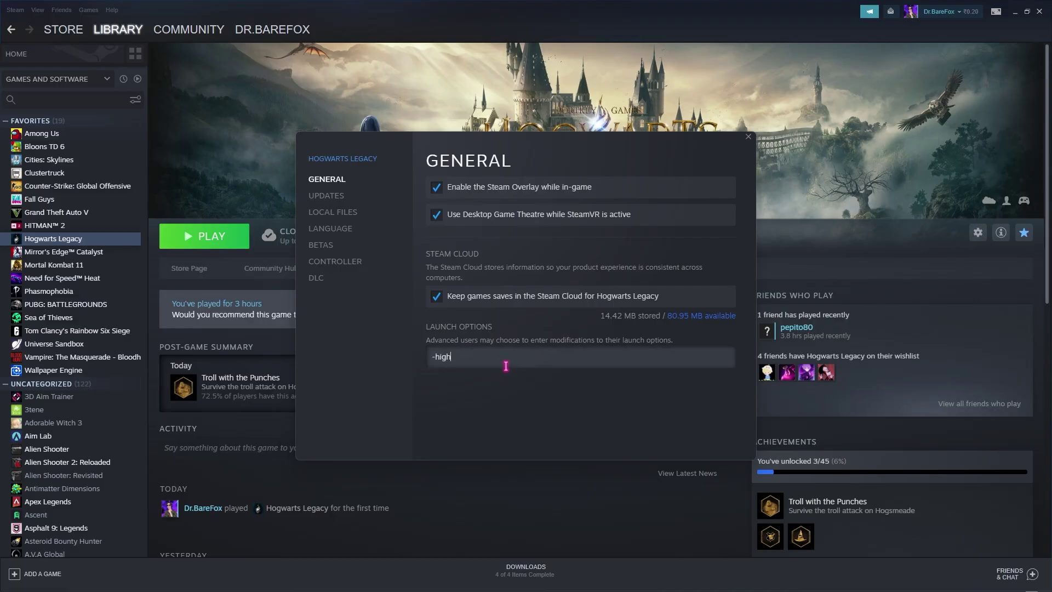
left_click(748, 136)
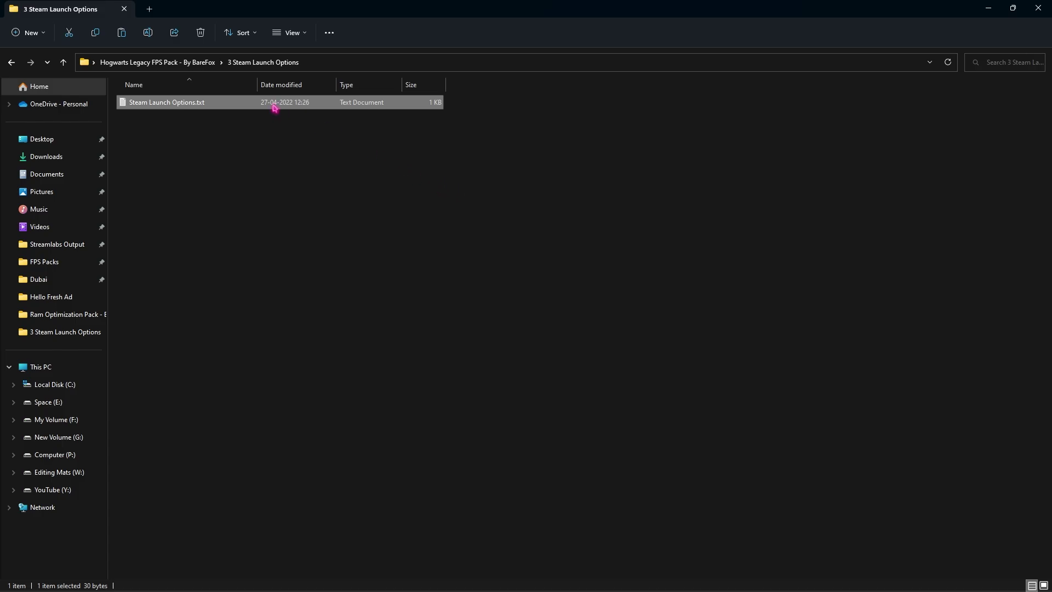
key("alt+Up")
double_click(146, 154)
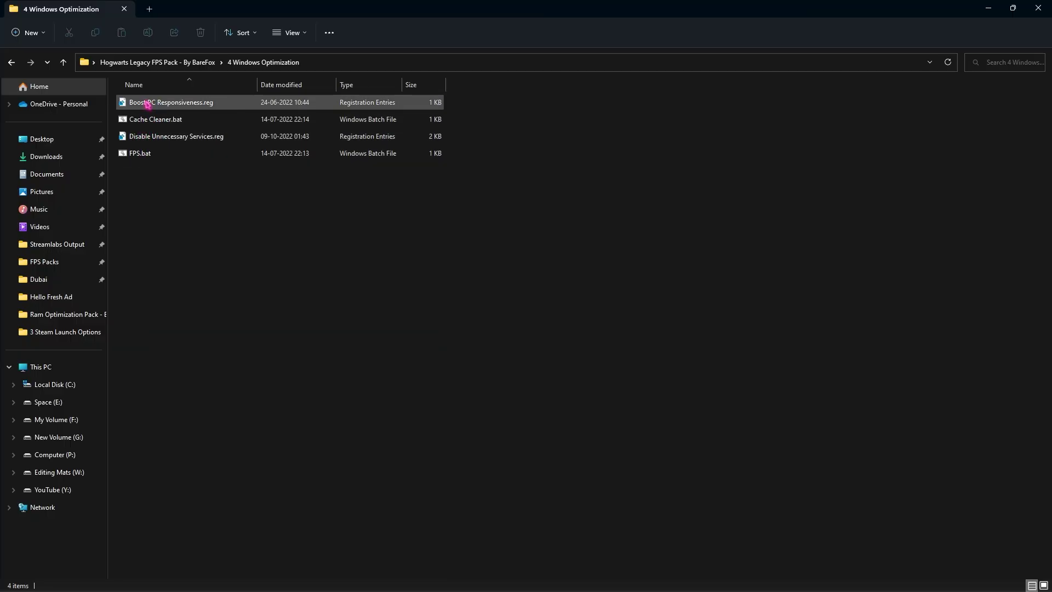
left_click(145, 105)
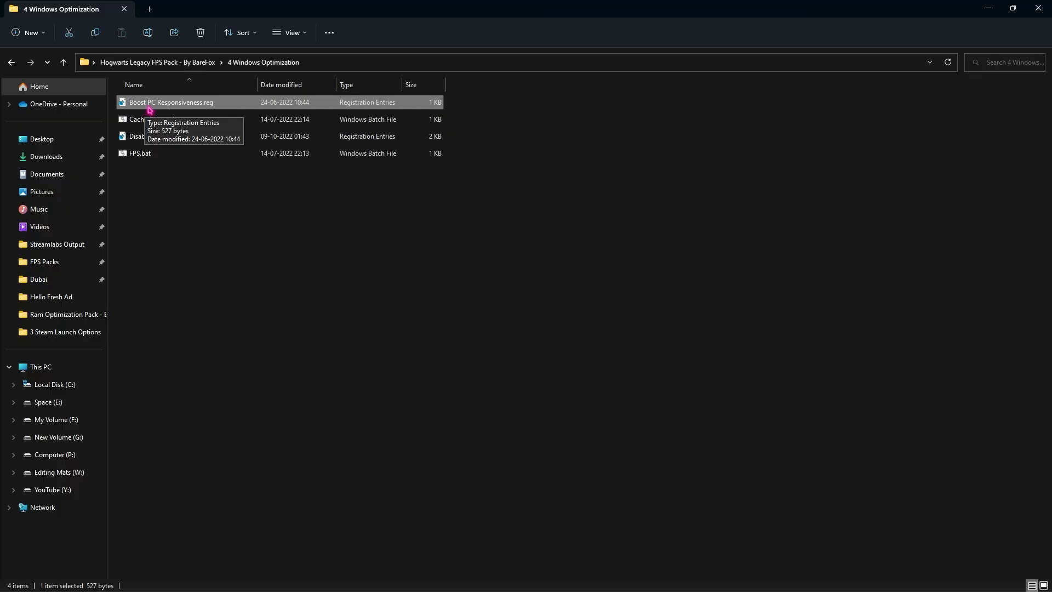
left_click(179, 138)
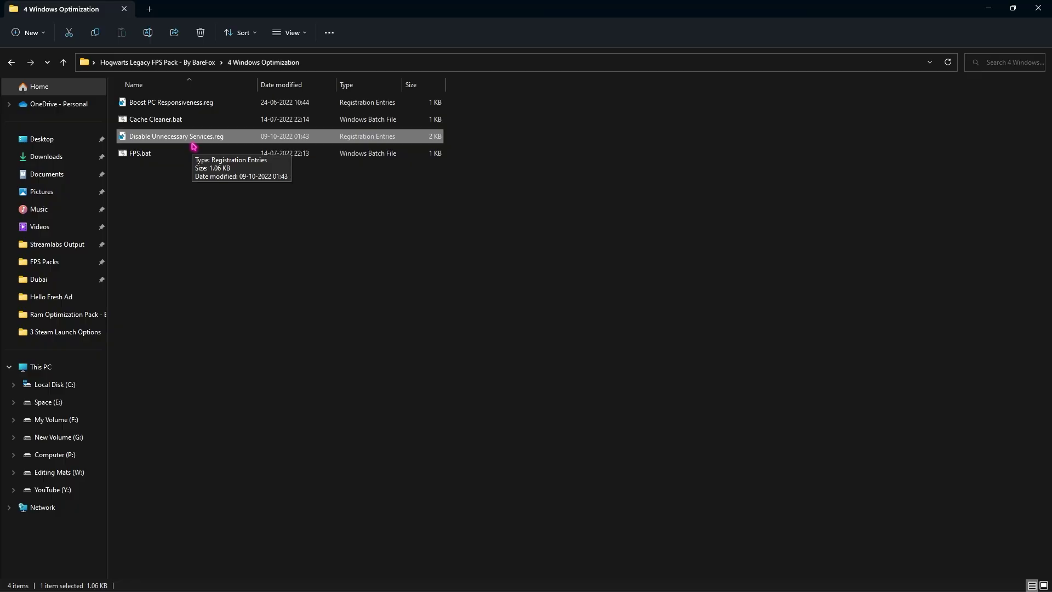
left_click(153, 120)
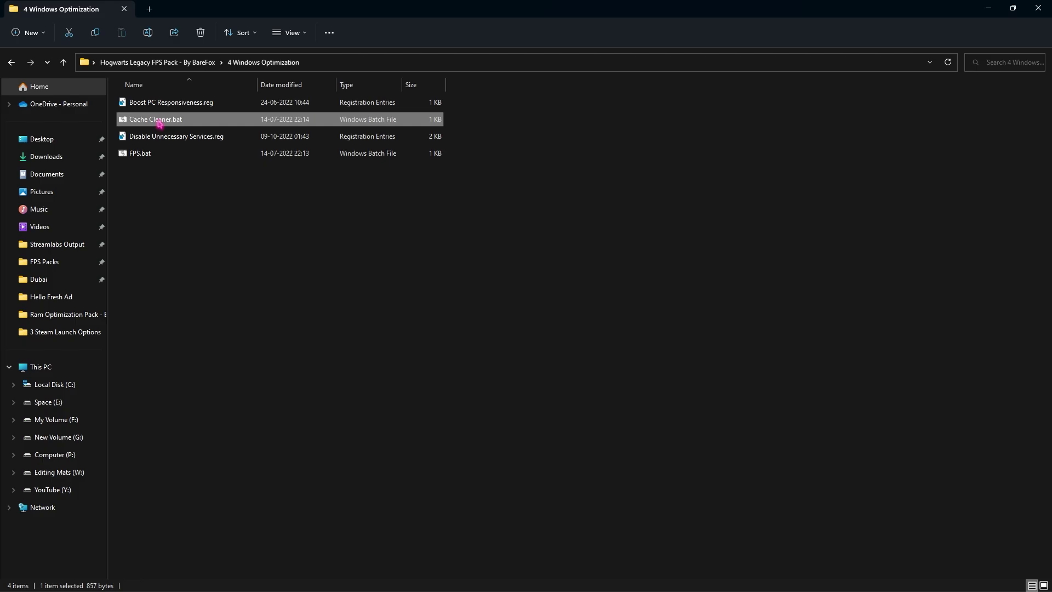
Run Cache Cleaner.bat as administrator to clear event logs, then select FPS.bat
right_click(157, 121)
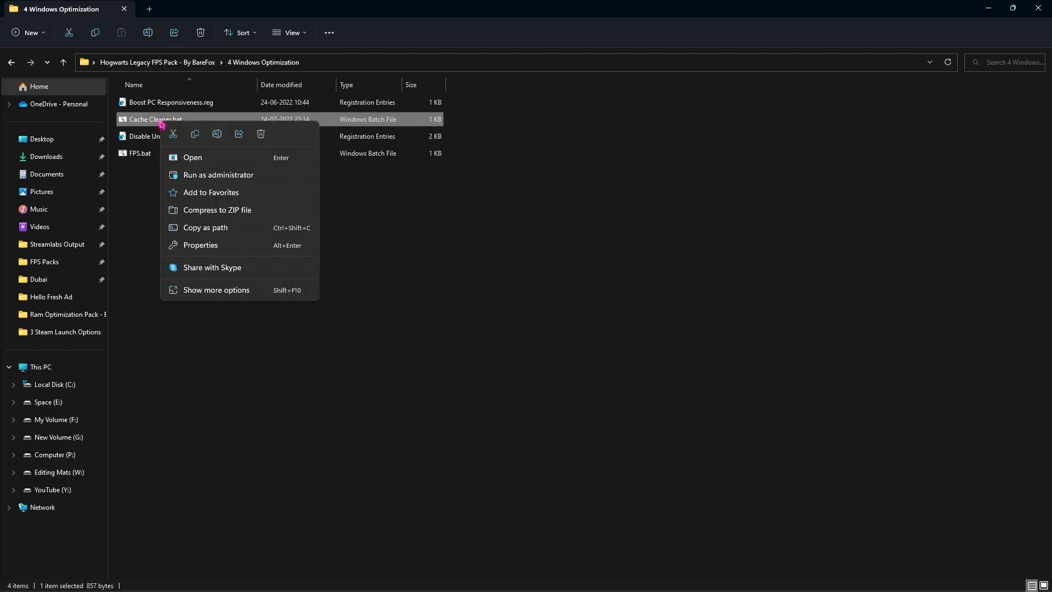
left_click(206, 176)
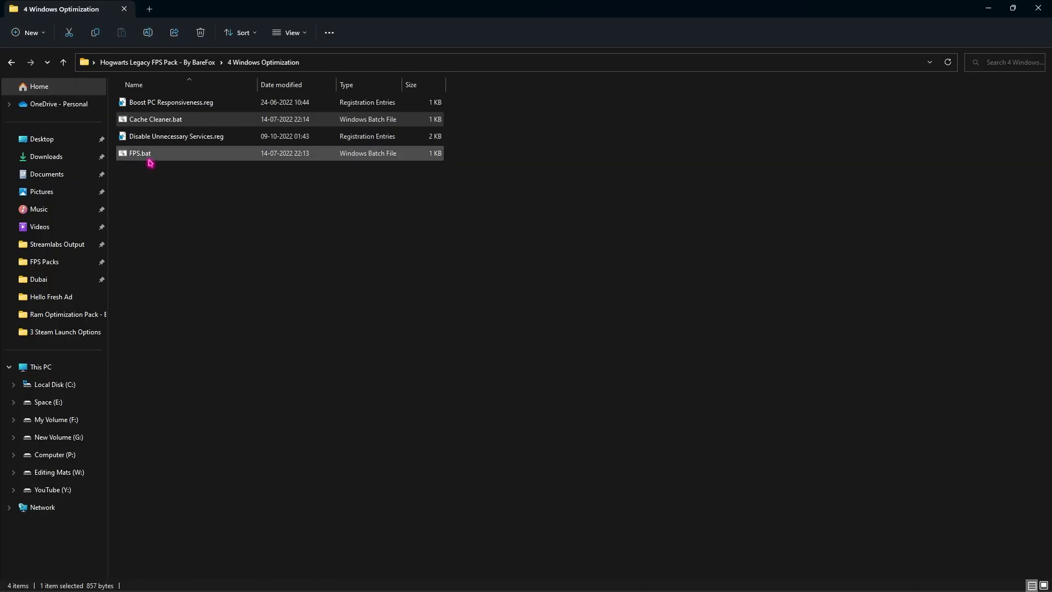
left_click(150, 160)
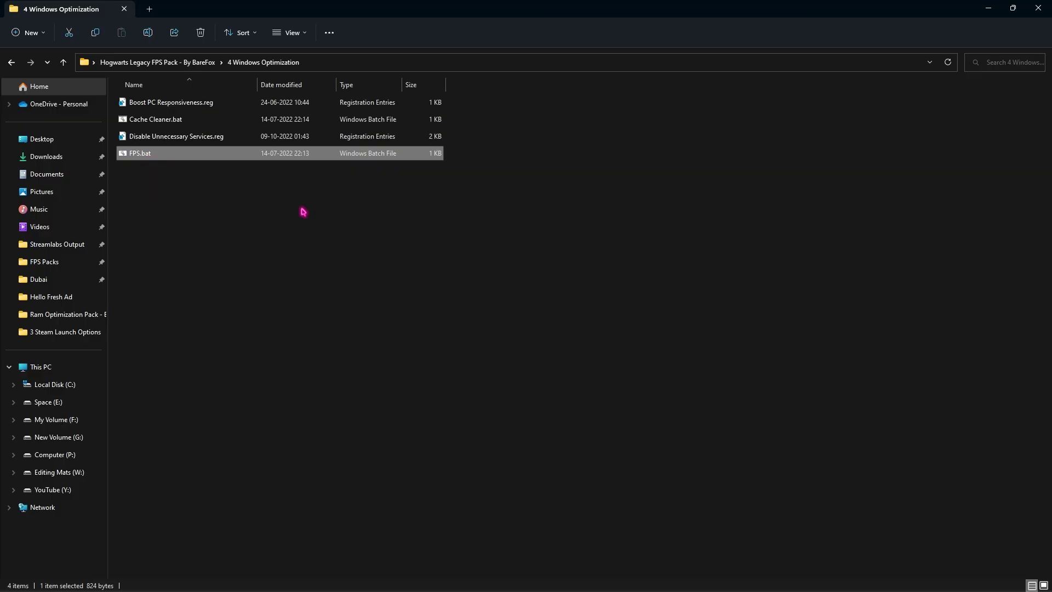
Open the 5 Power Plan & Programs folder and run MSI Mode Utility as administrator
left_click(167, 65)
left_click(146, 174)
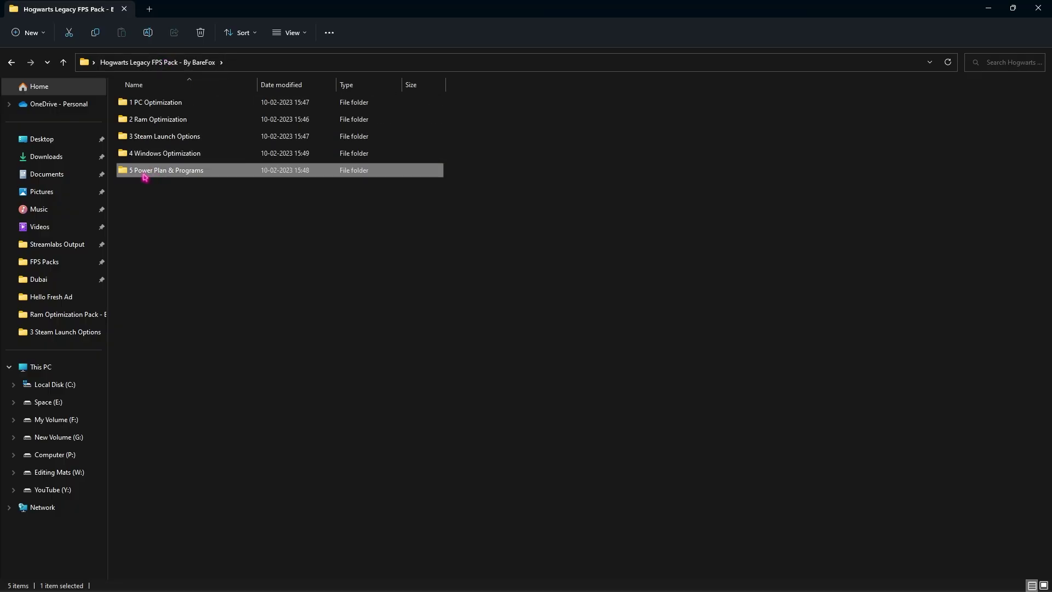
double_click(168, 175)
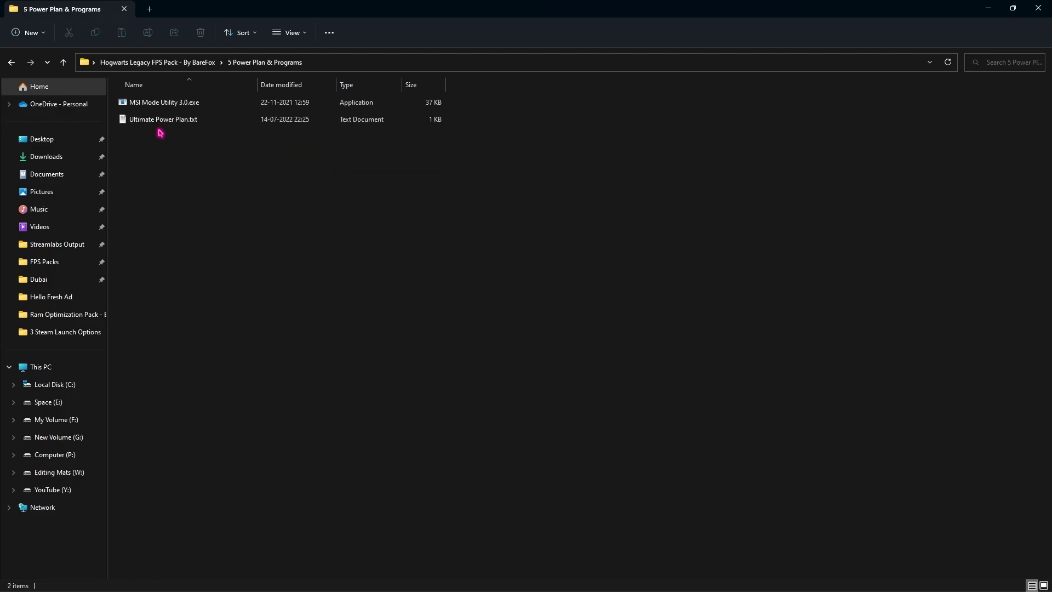
right_click(182, 105)
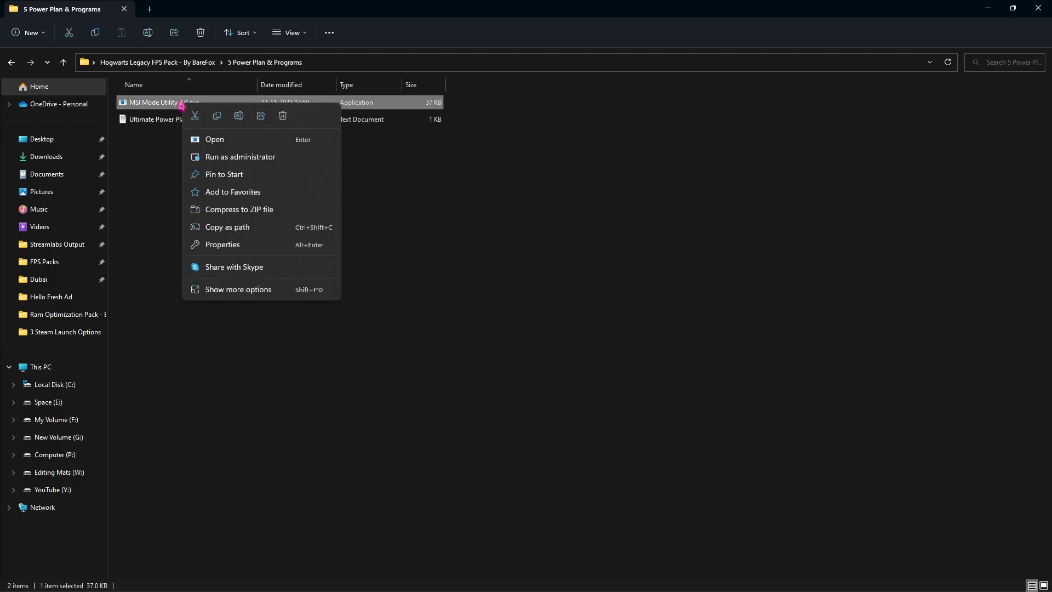
left_click(247, 157)
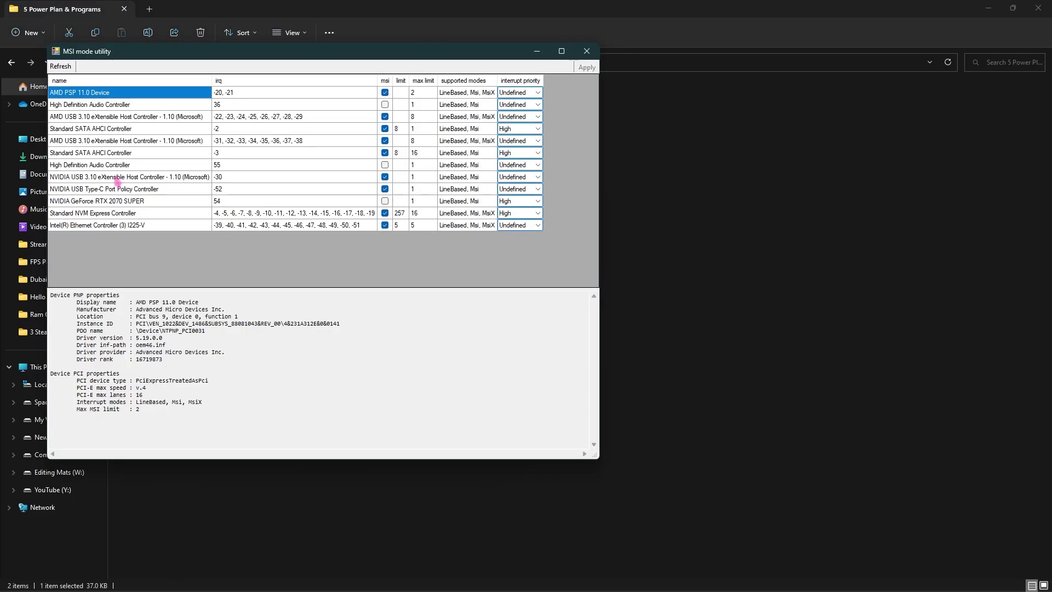
Set the NVIDIA GeForce RTX 2070 SUPER's interrupt priority to High and close the utility
left_click(118, 202)
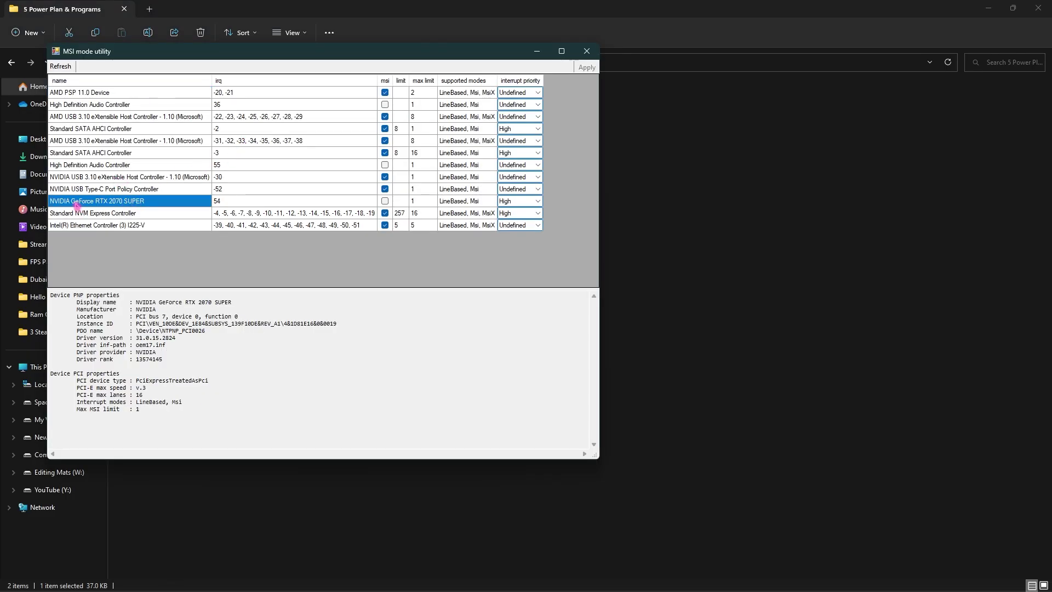
left_click(529, 203)
left_click(521, 203)
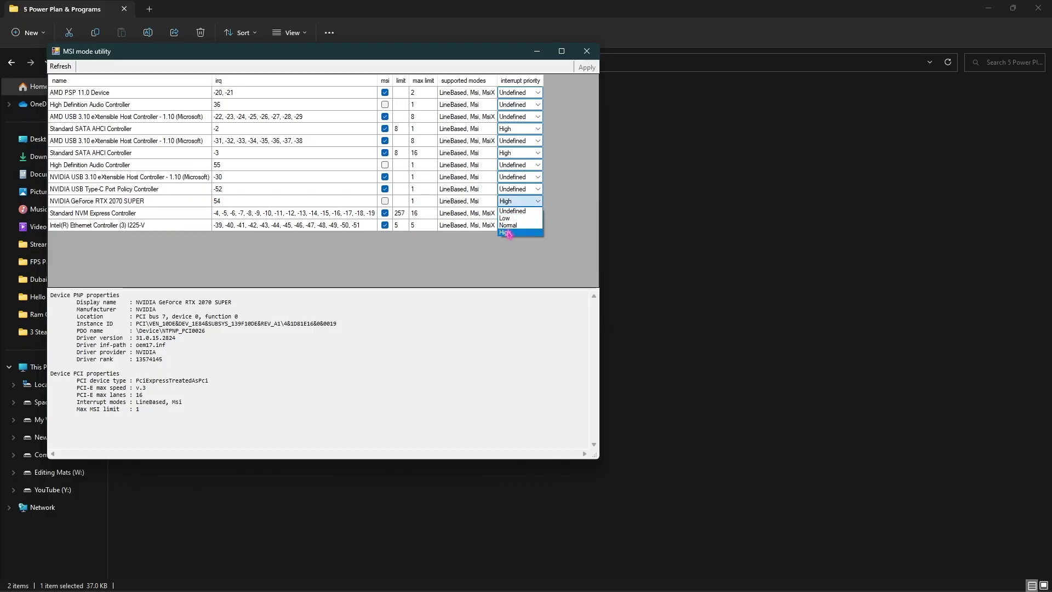
left_click(509, 233)
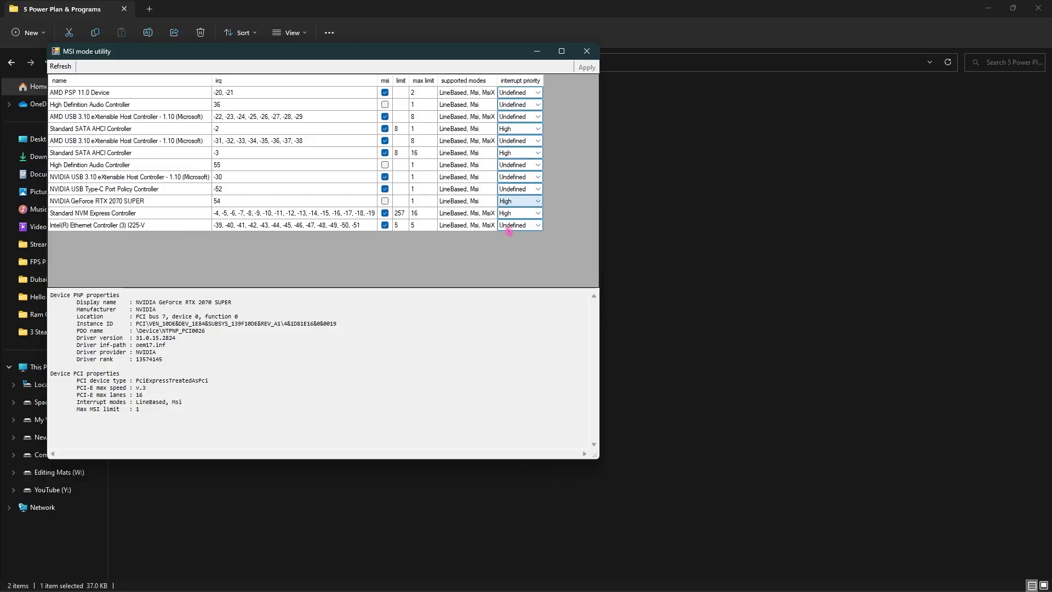
left_click(587, 50)
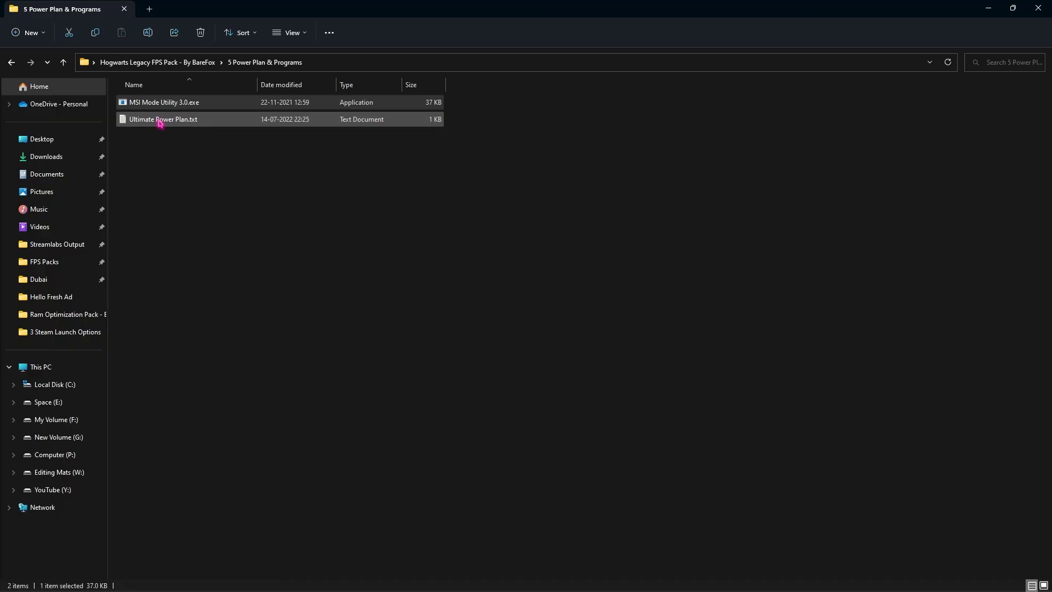
Copy the powercfg -duplicatescheme command line from Ultimate Power Plan.txt
double_click(196, 119)
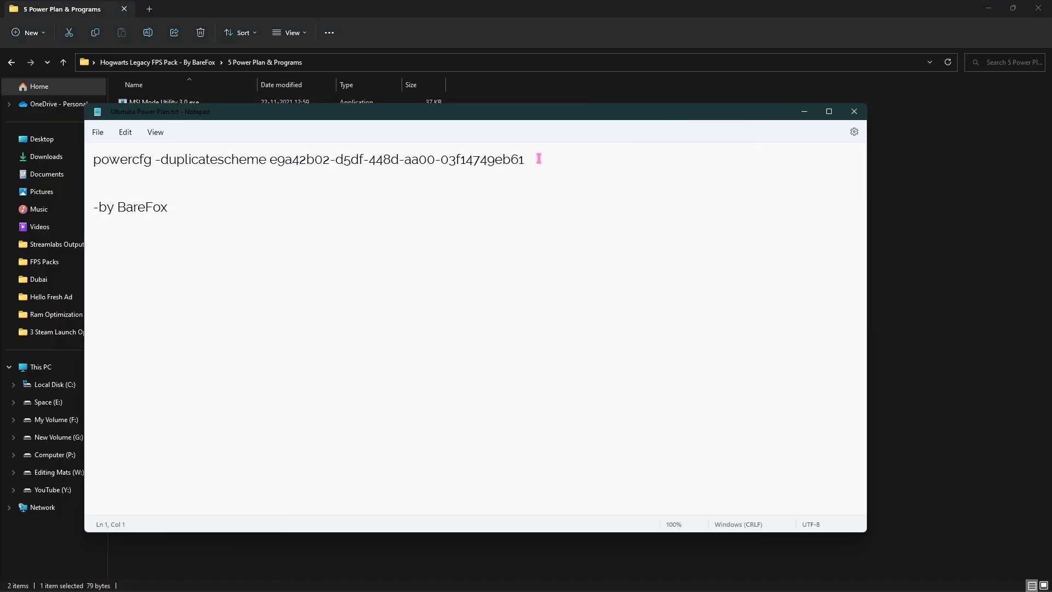
left_click_drag(538, 160, 94, 165)
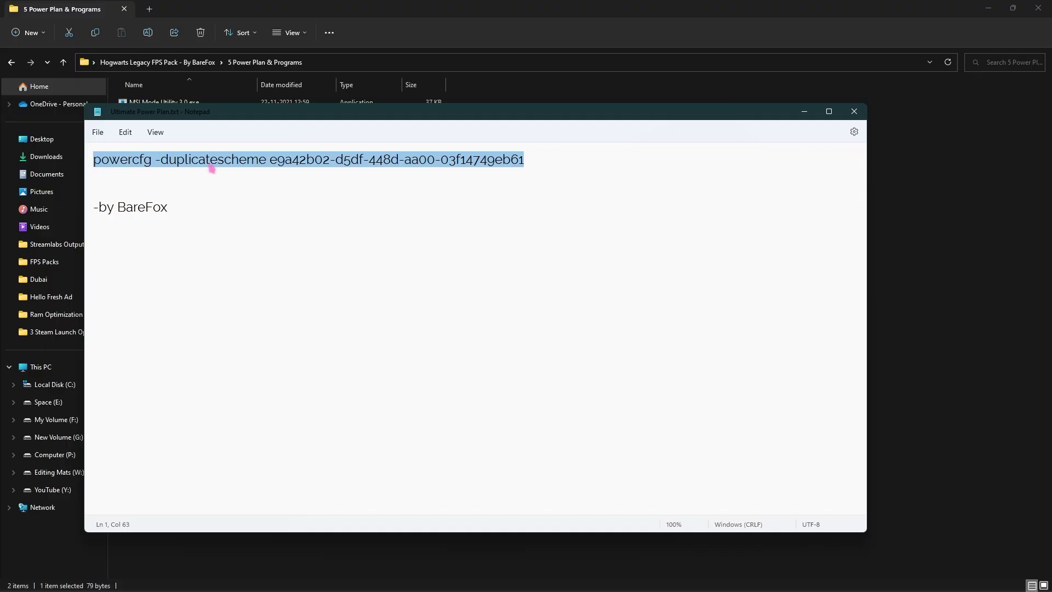
right_click(261, 165)
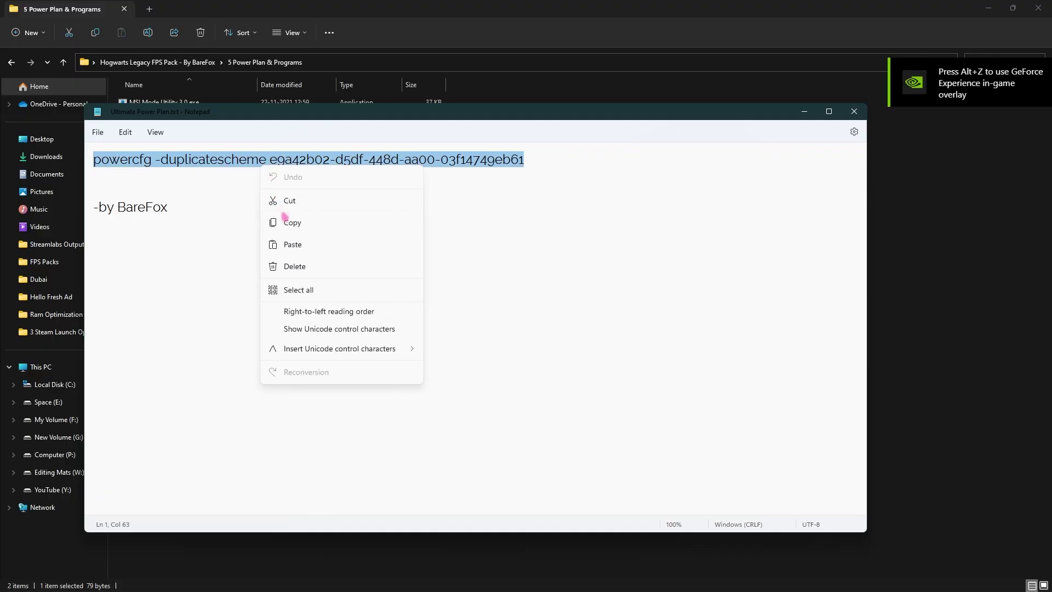
left_click(284, 221)
Paste the powercfg command into a Command Prompt run as administrator
key("super")
type("cmd")
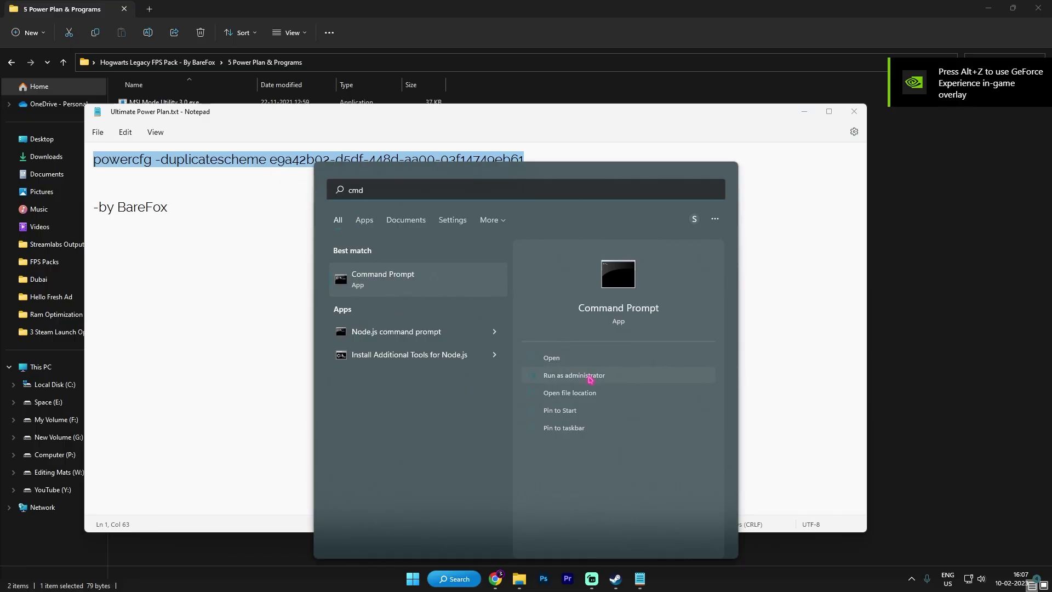
left_click(589, 377)
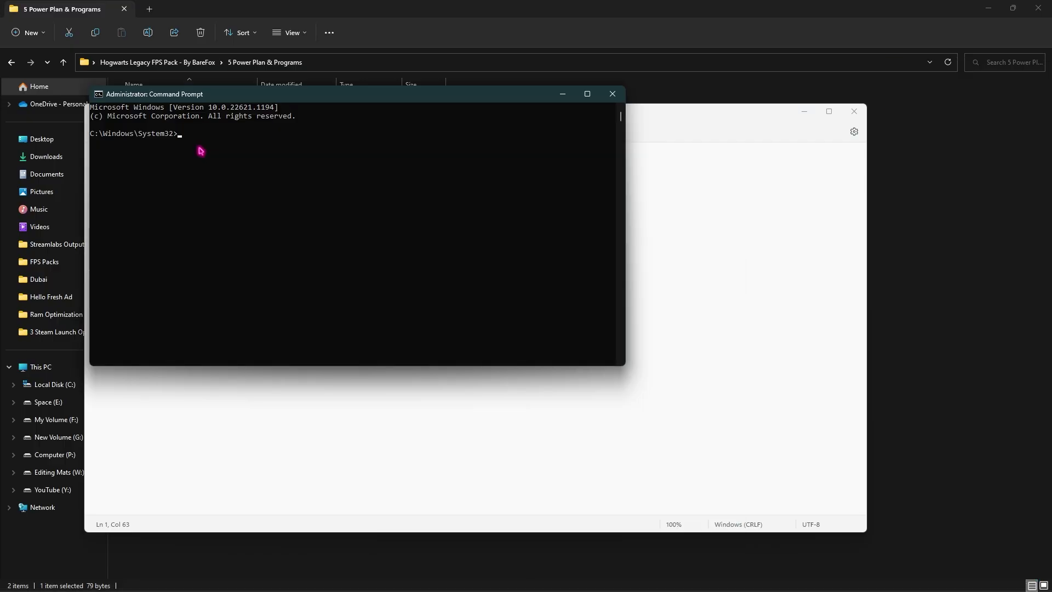
key("ctrl+v")
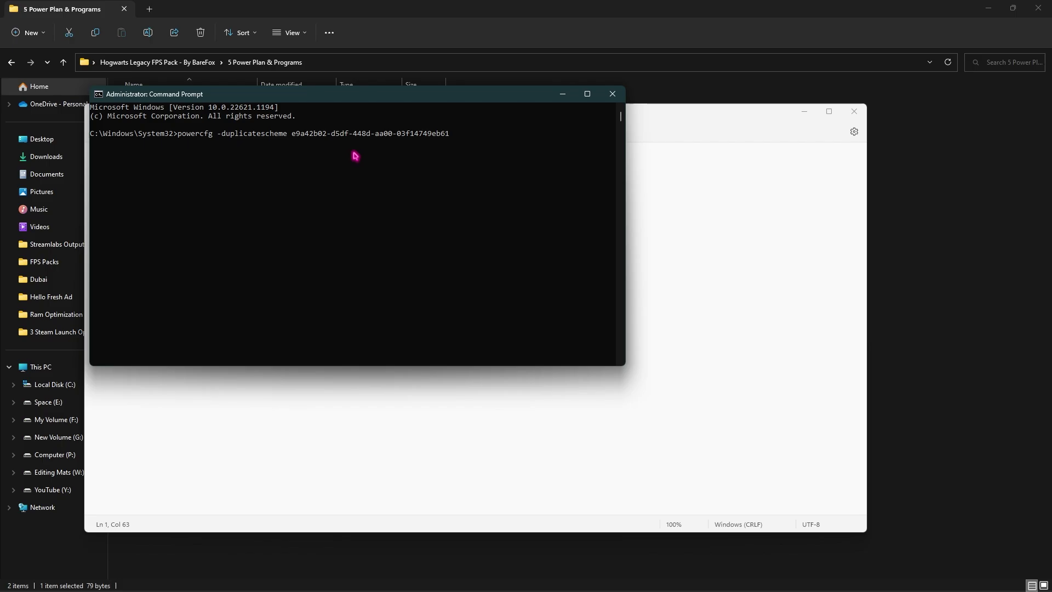
Close Command Prompt and the notes, then launch Control Panel from search
left_click(612, 95)
left_click(849, 112)
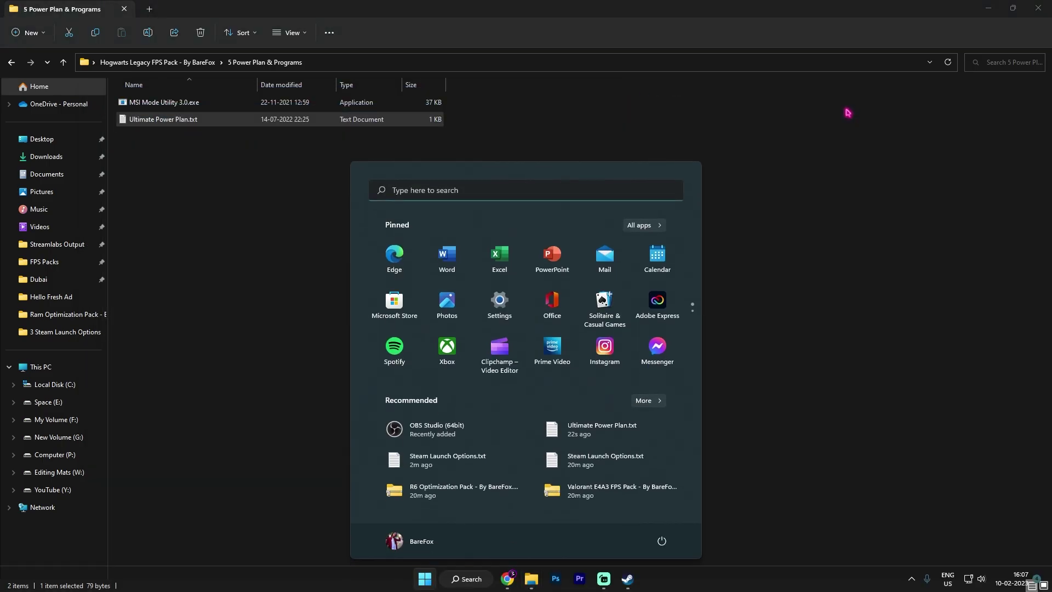
type("control panel")
key("Return")
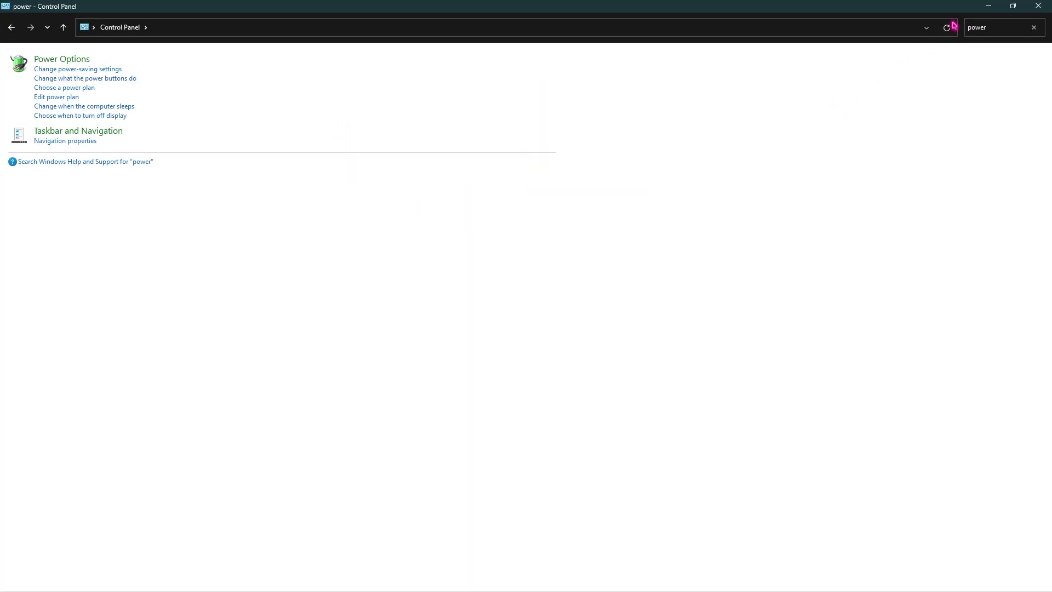
Select the Ultimate Performance plan in Power Options, replacing GameTurbo
left_click(61, 60)
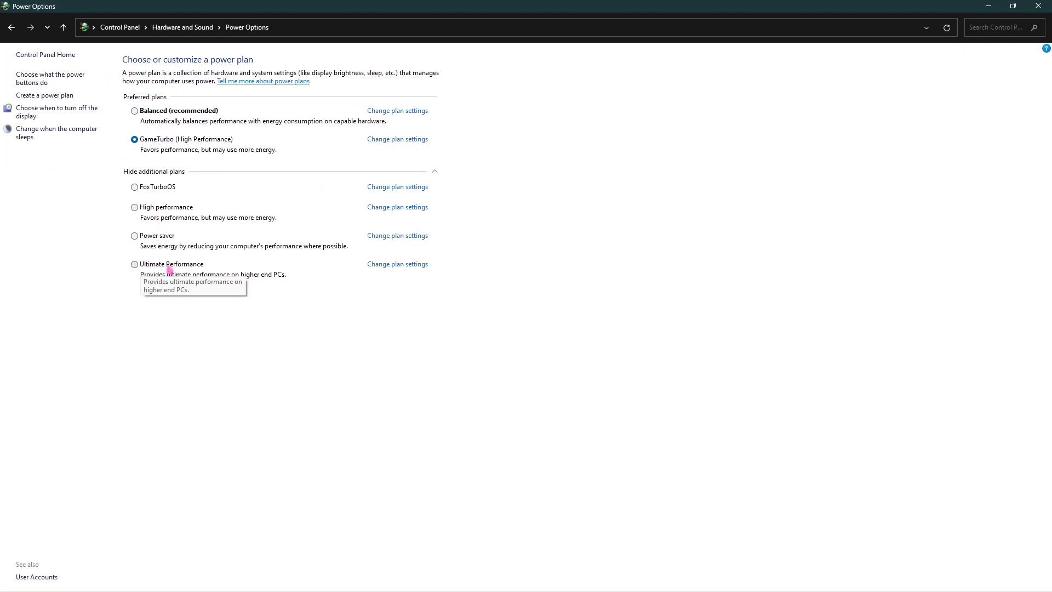
left_click(139, 173)
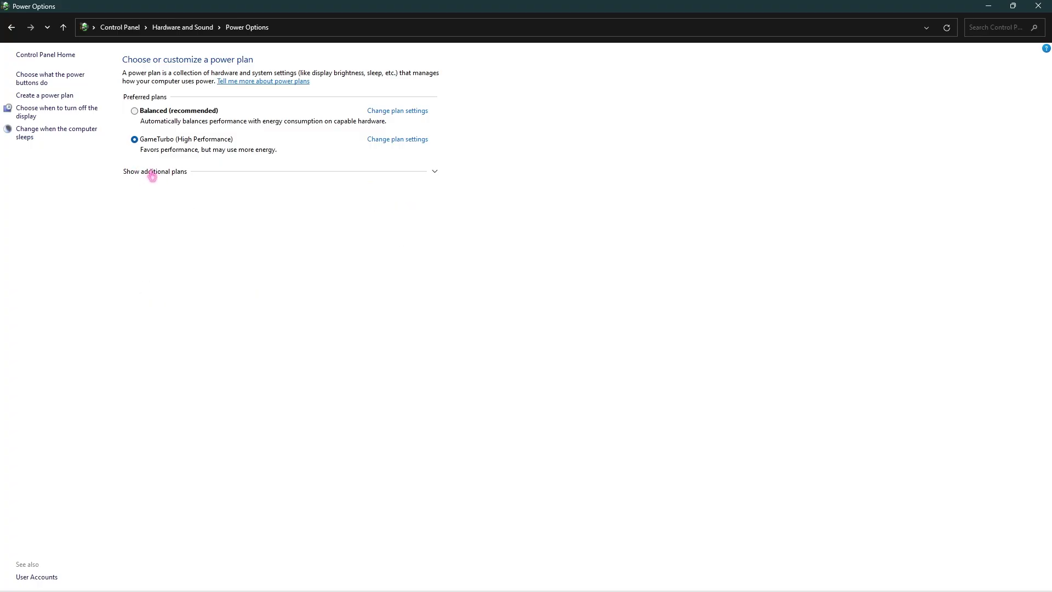
left_click(152, 175)
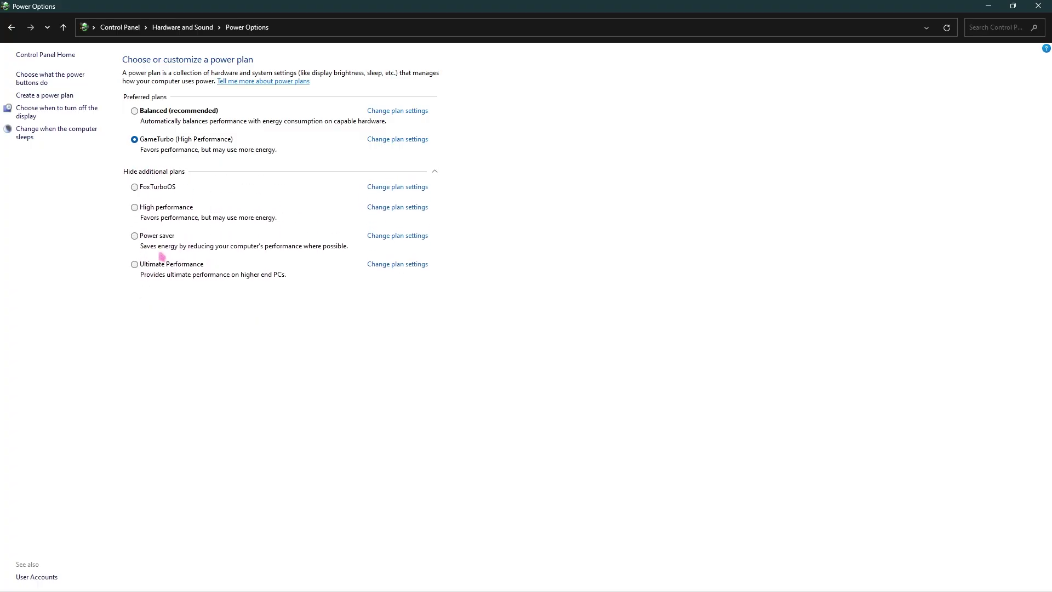
left_click(134, 265)
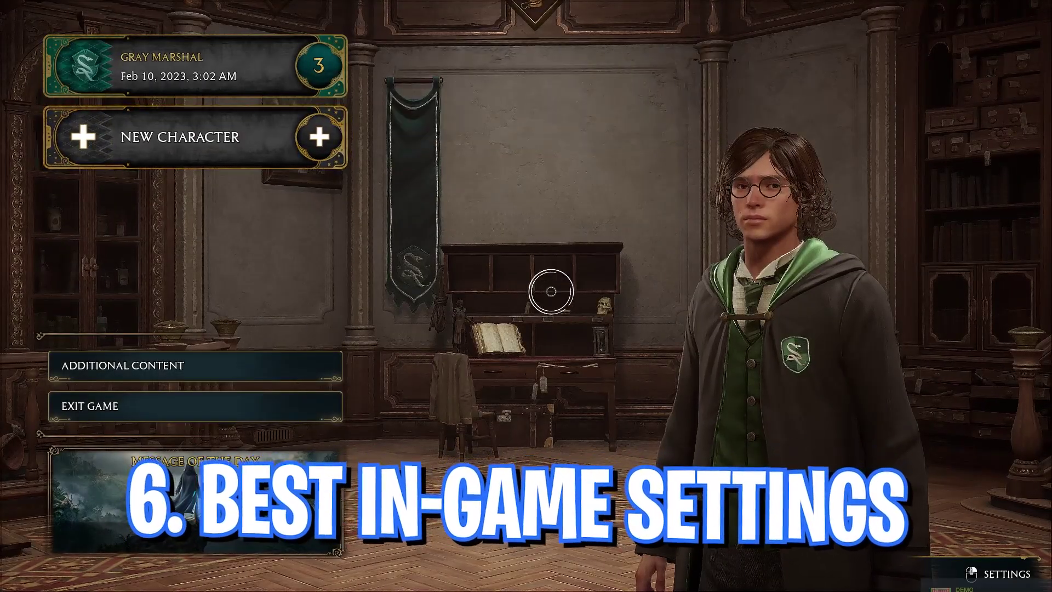
Keep Windowed Fullscreen as window mode and ACR093D as the game's monitor
right_click(551, 234)
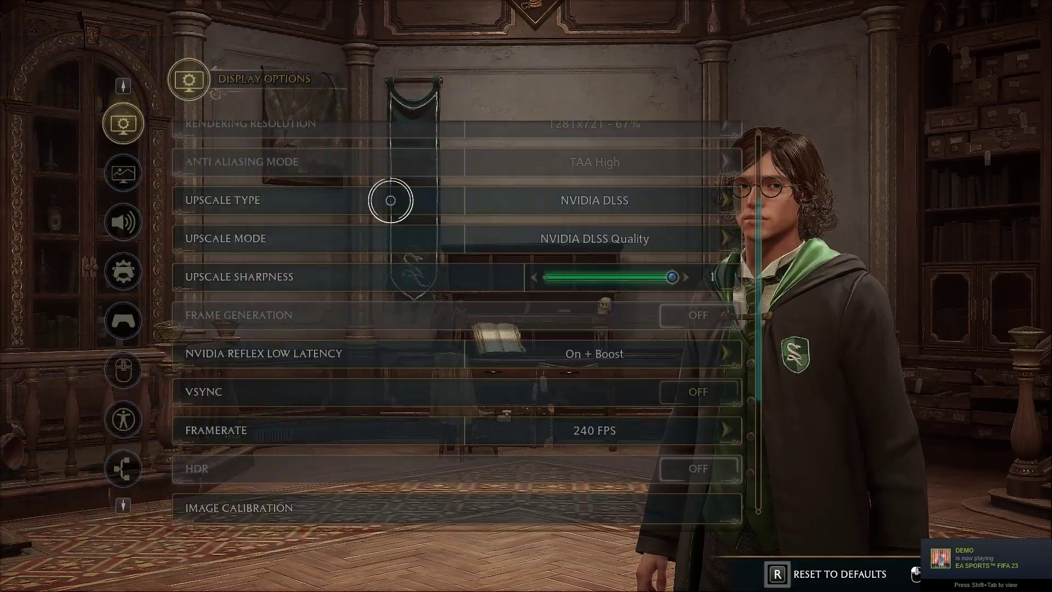
scroll(269, 219, "up", 3)
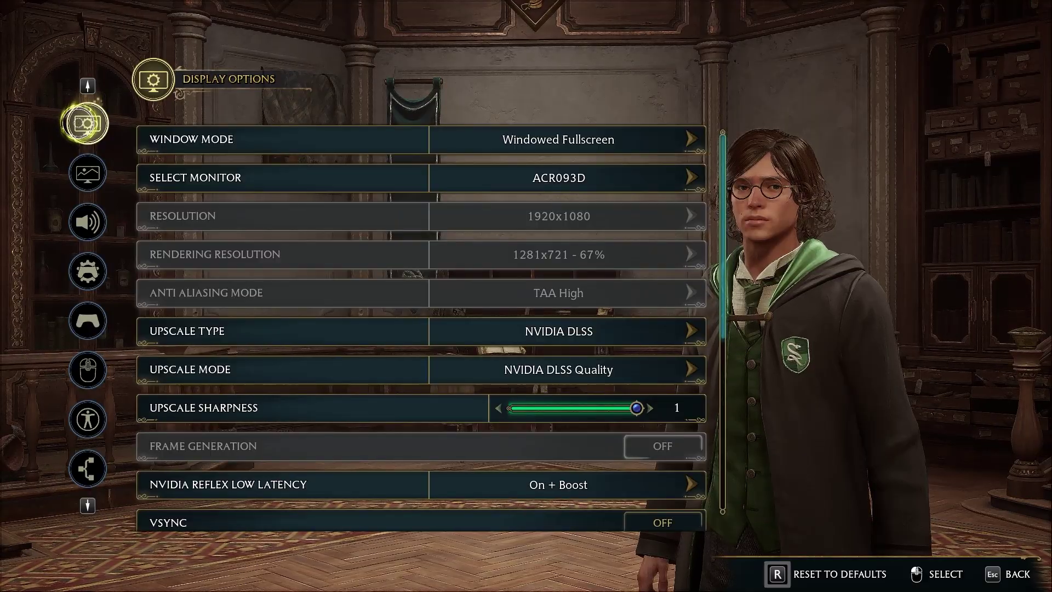
left_click(602, 149)
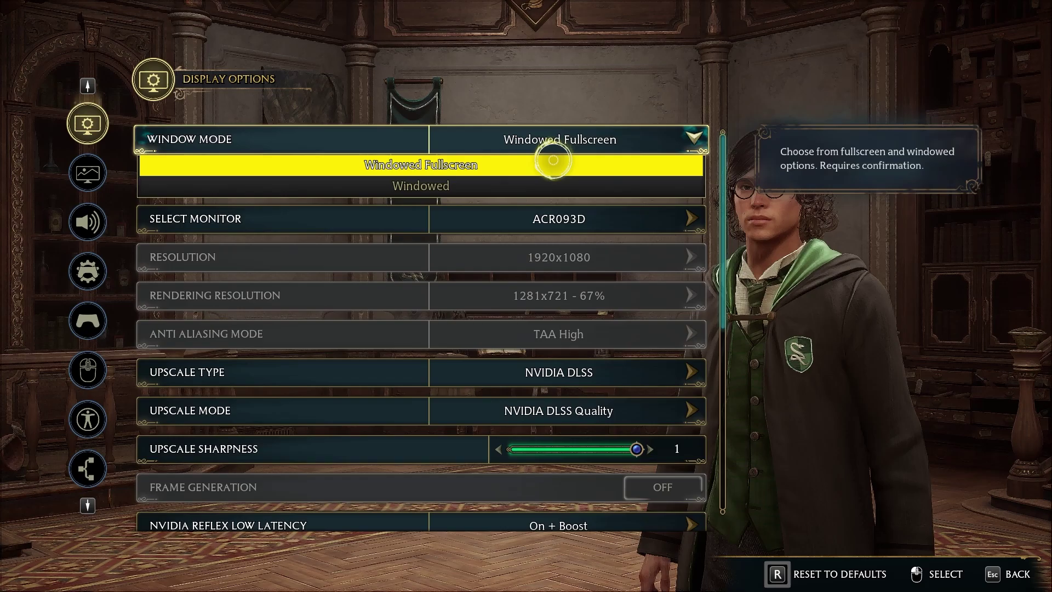
left_click(525, 147)
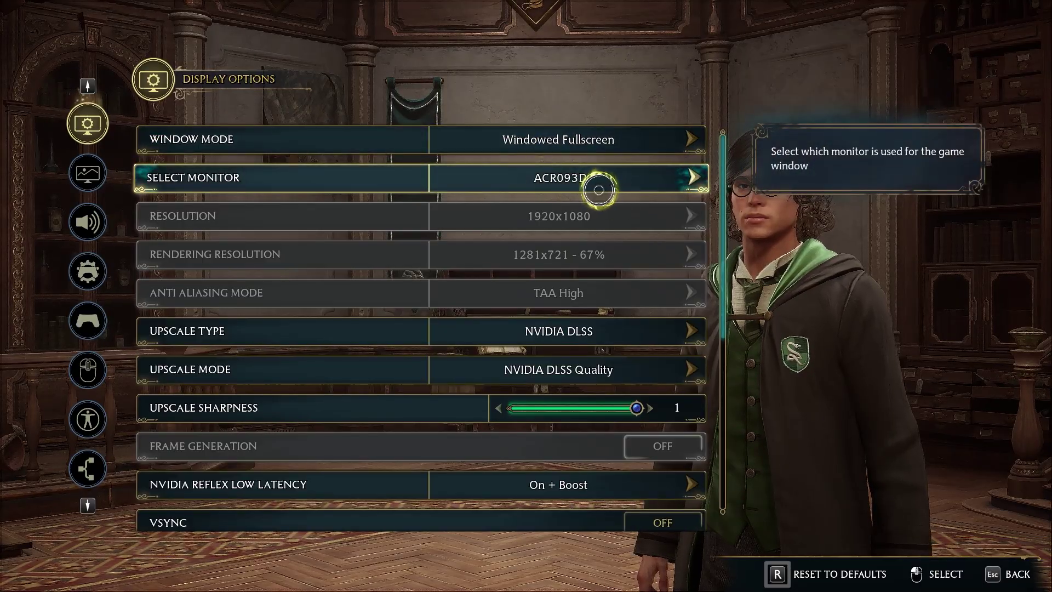
left_click(602, 186)
left_click(512, 173)
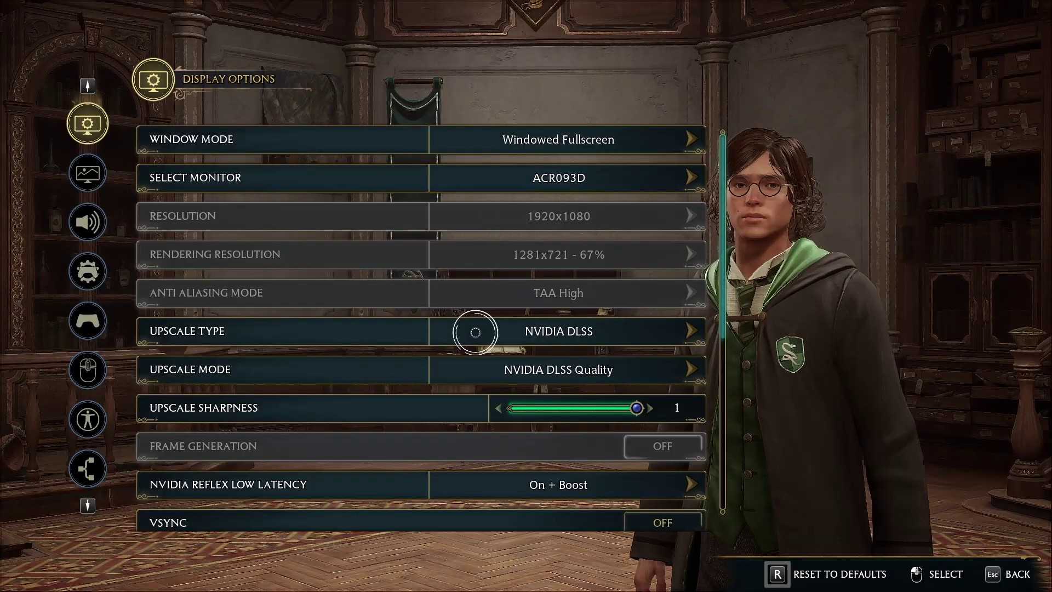
Set the Upscale Type to NVIDIA DLSS
left_click(430, 341)
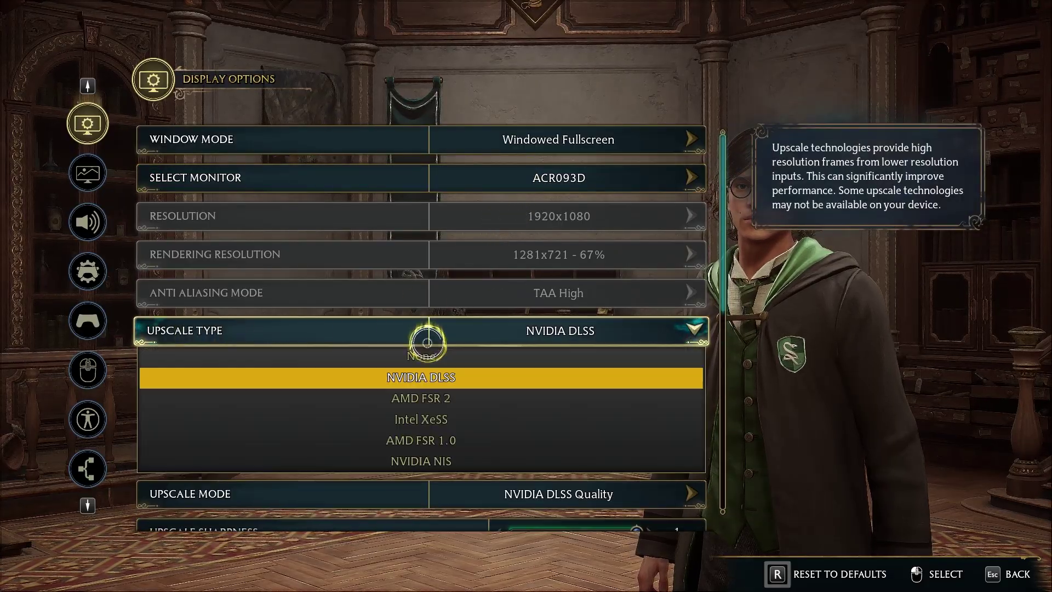
left_click(444, 342)
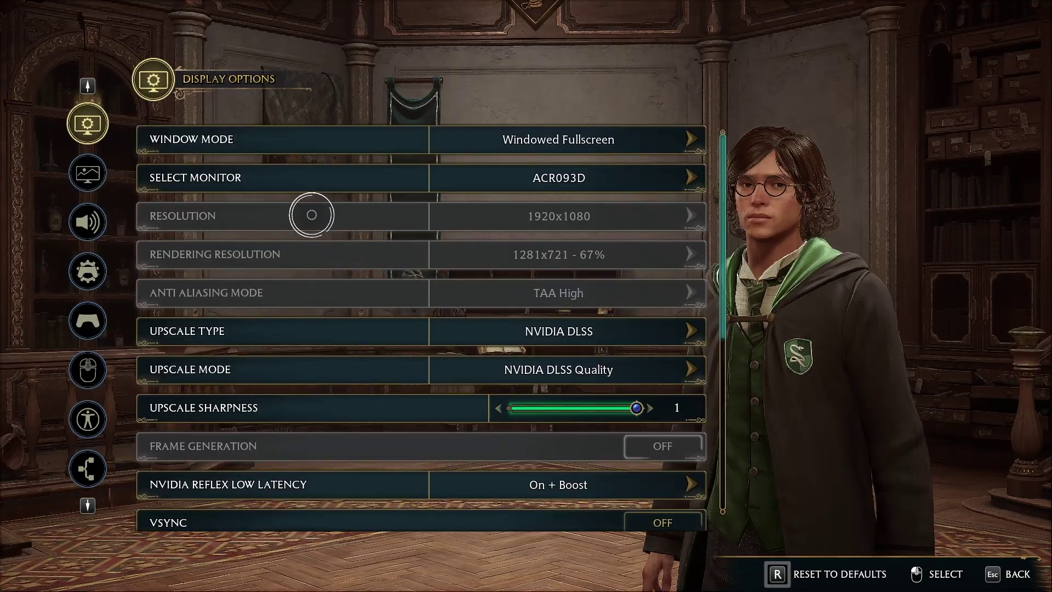
left_click(416, 323)
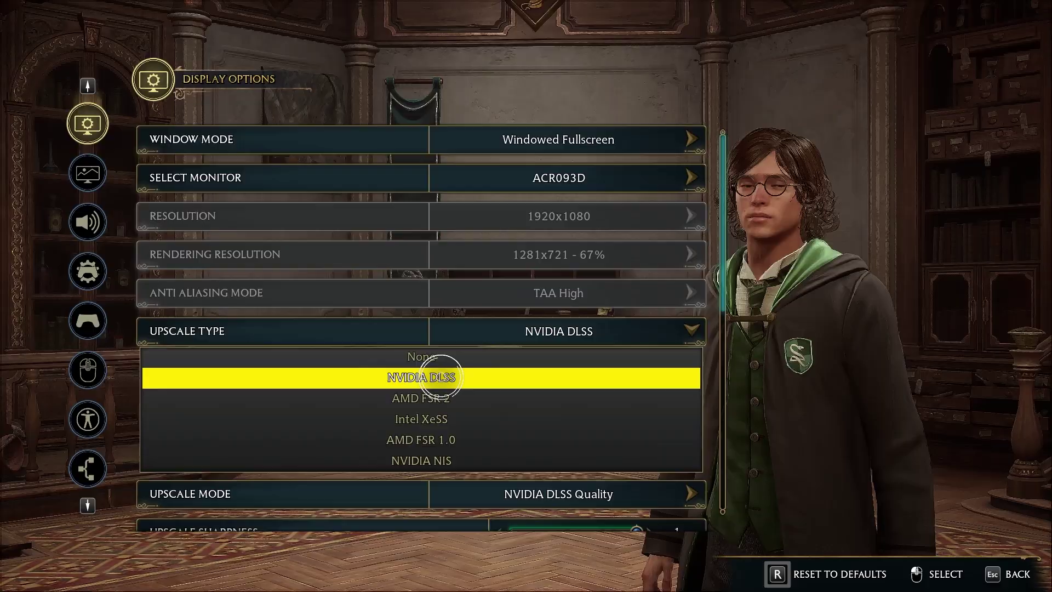
left_click(434, 377)
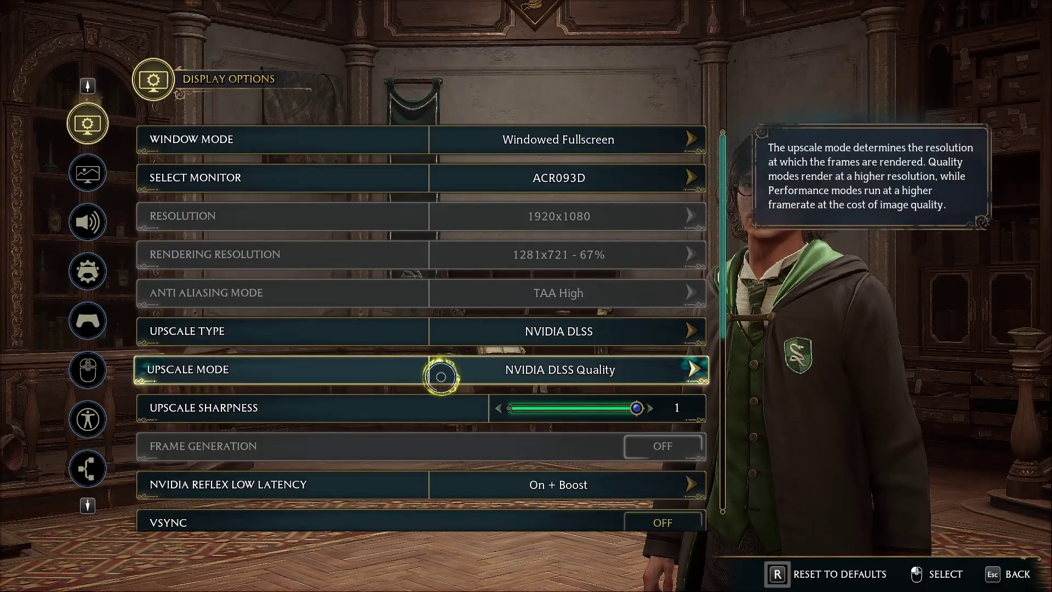
left_click(263, 332)
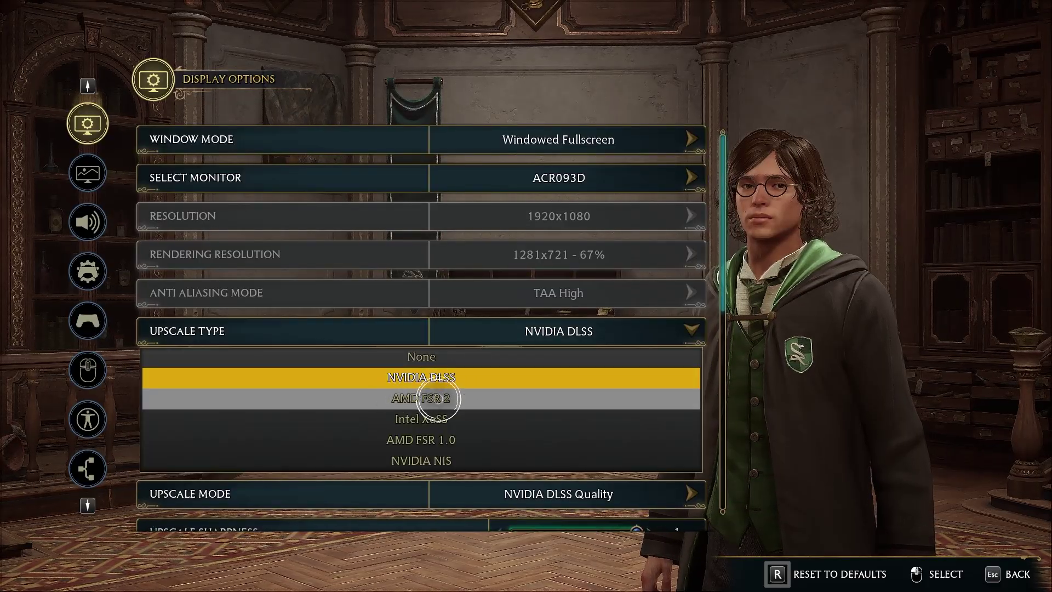
left_click(437, 336)
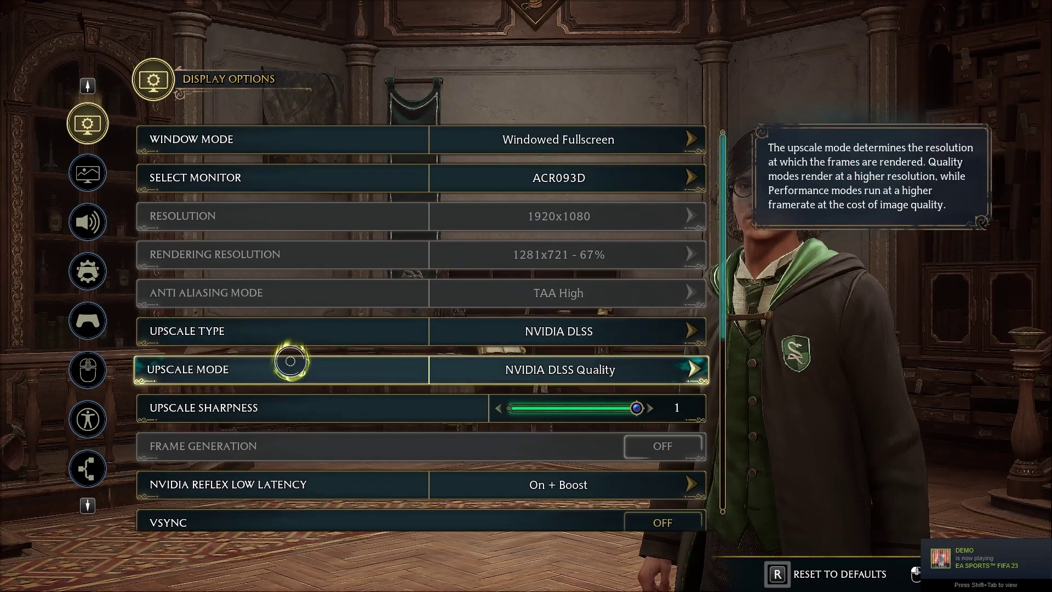
scroll(246, 367, "down", 1)
left_click(490, 344)
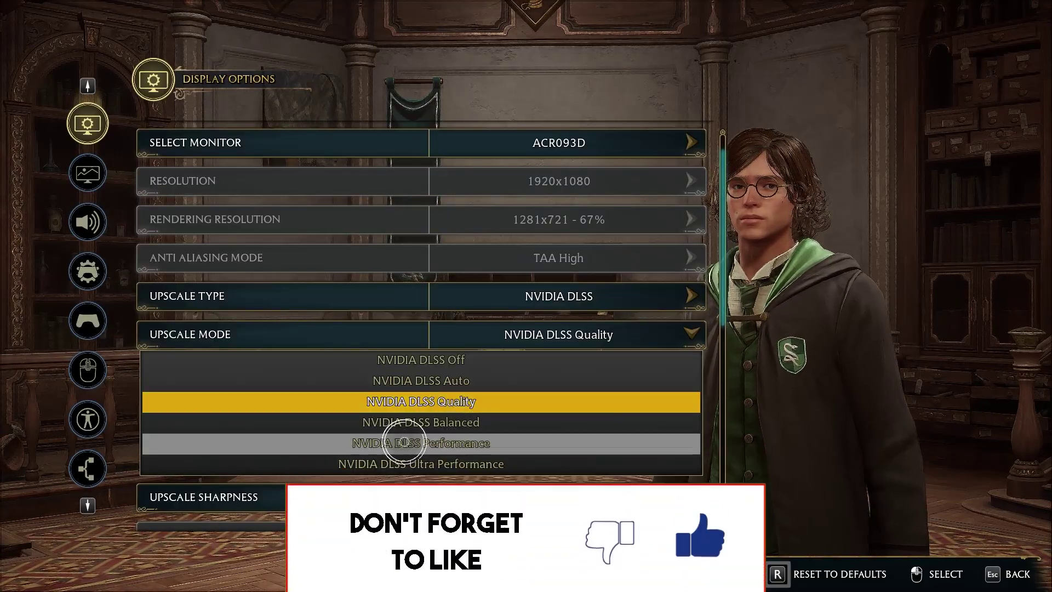
left_click(436, 399)
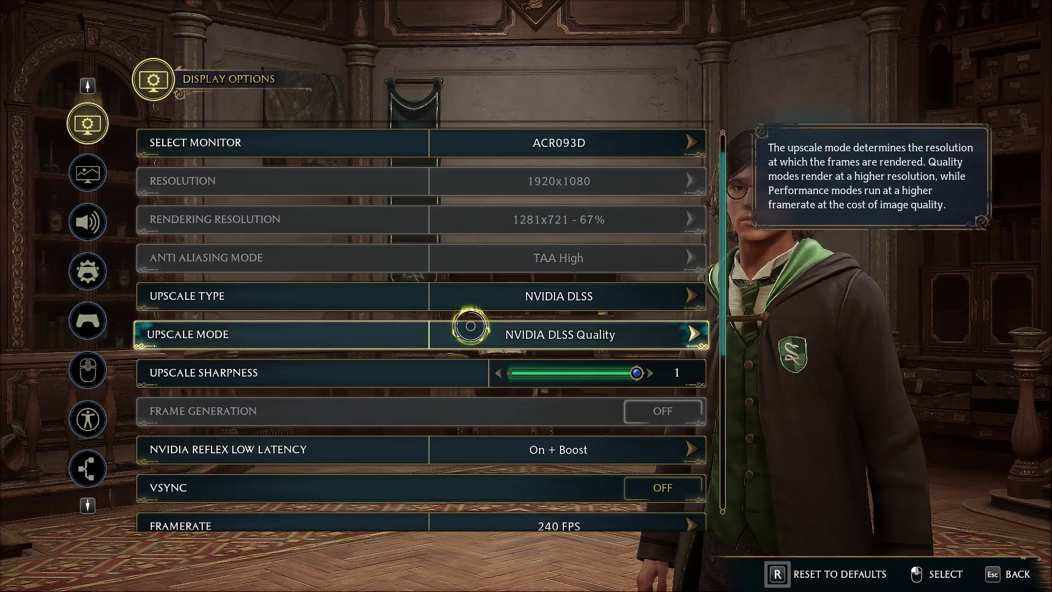
scroll(465, 326, "down", 1)
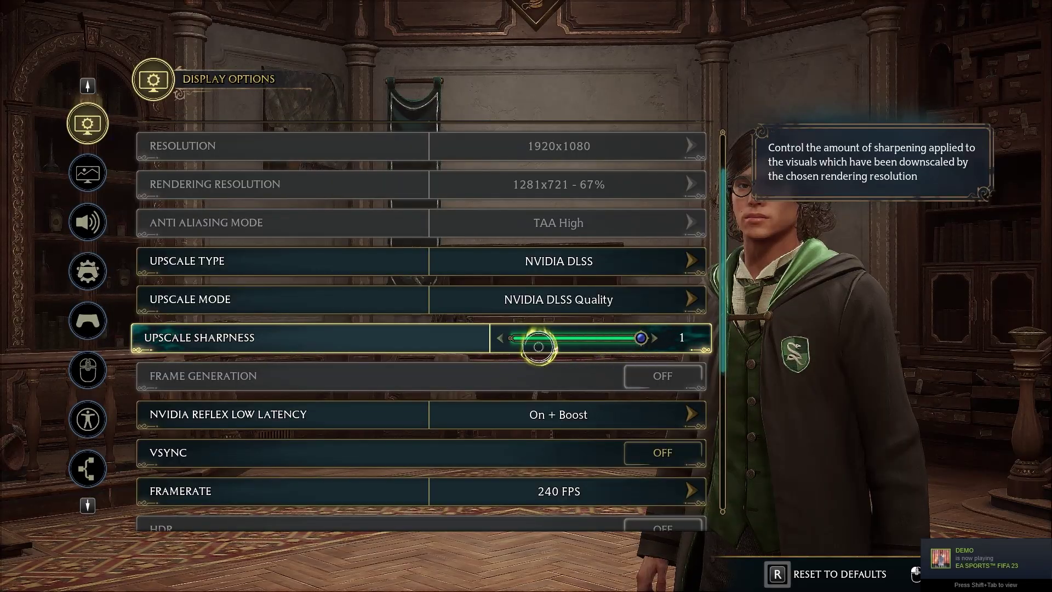
scroll(400, 345, "up", 1)
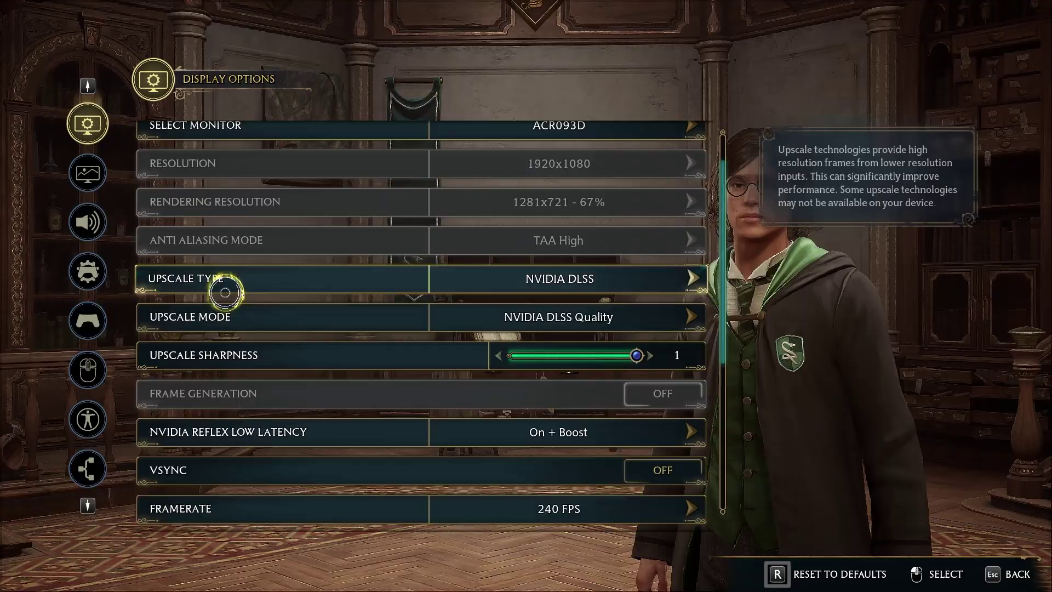
left_click(204, 280)
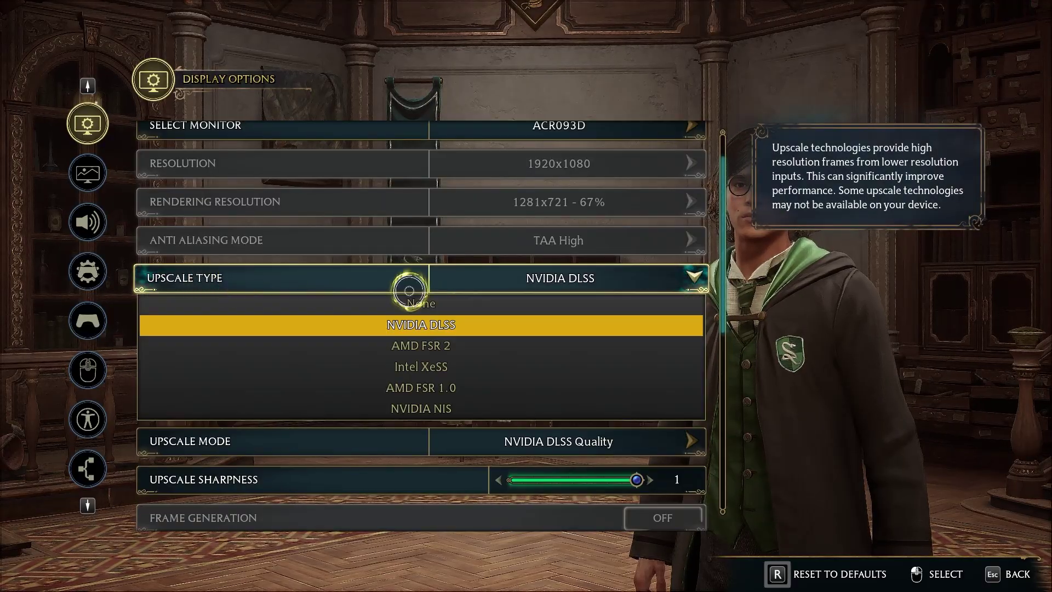
left_click(421, 325)
scroll(406, 248, "down", 3)
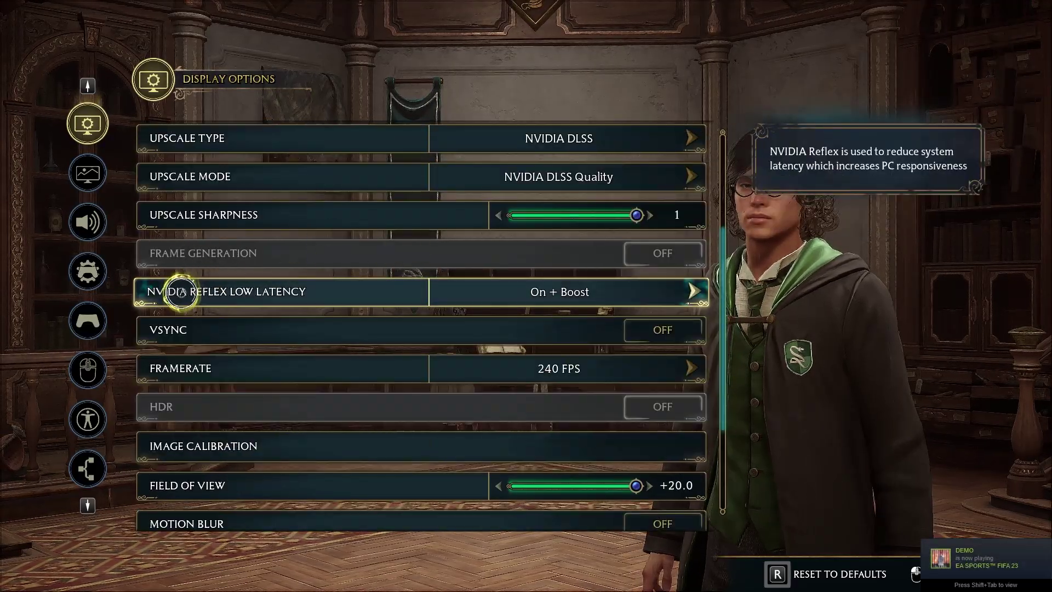
left_click(550, 293)
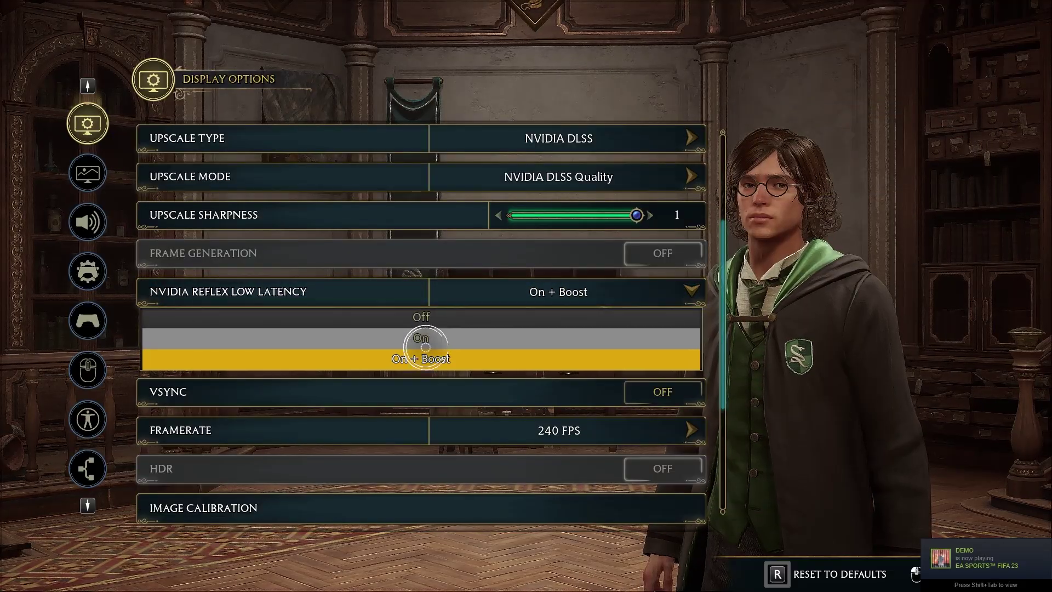
left_click(419, 355)
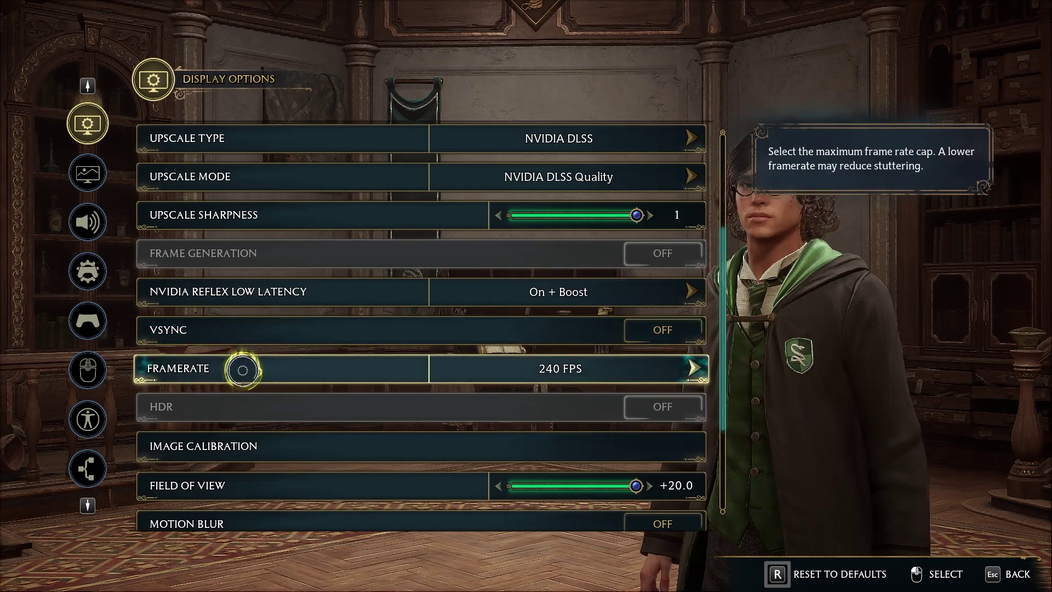
left_click(483, 367)
left_click(399, 496)
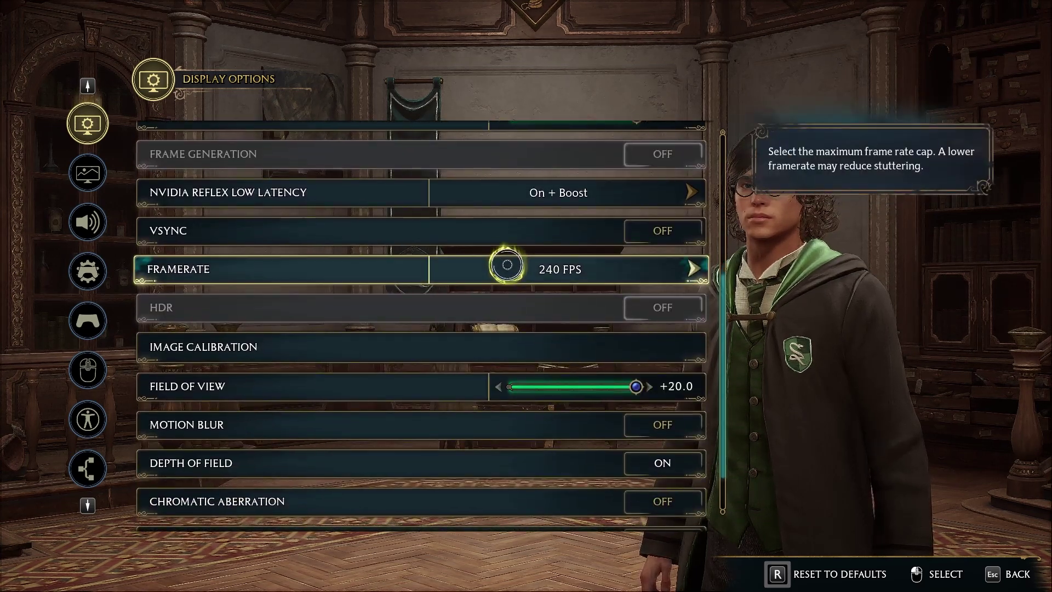
scroll(507, 265, "down", 2)
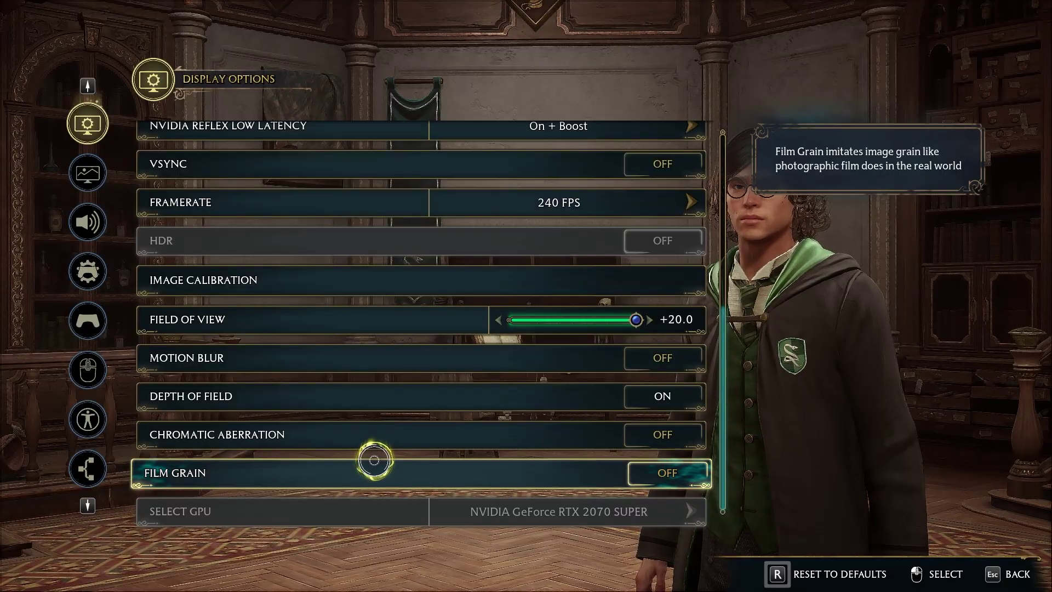
Review the Graphics Options: Custom preset, Fog, Sky and Post Process Low, Texture Ultra
left_click(88, 189)
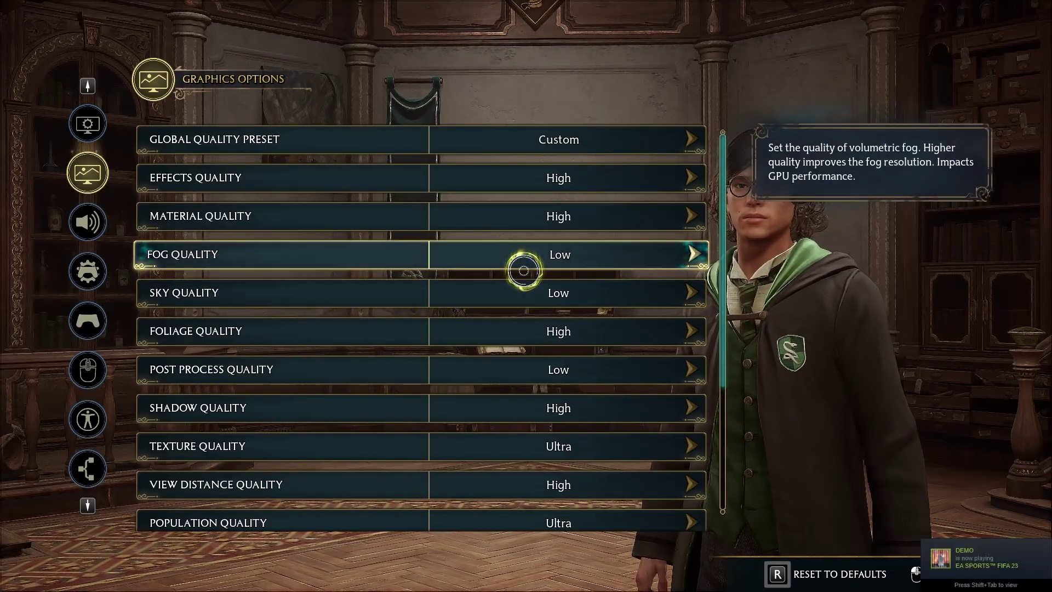
scroll(274, 329, "down", 1)
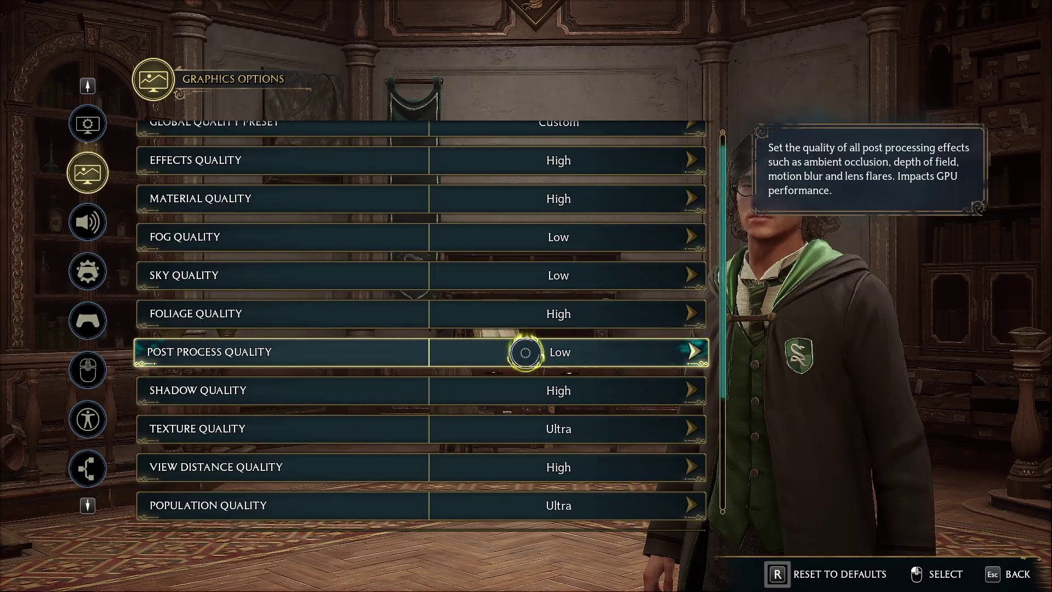
scroll(525, 353, "down", 1)
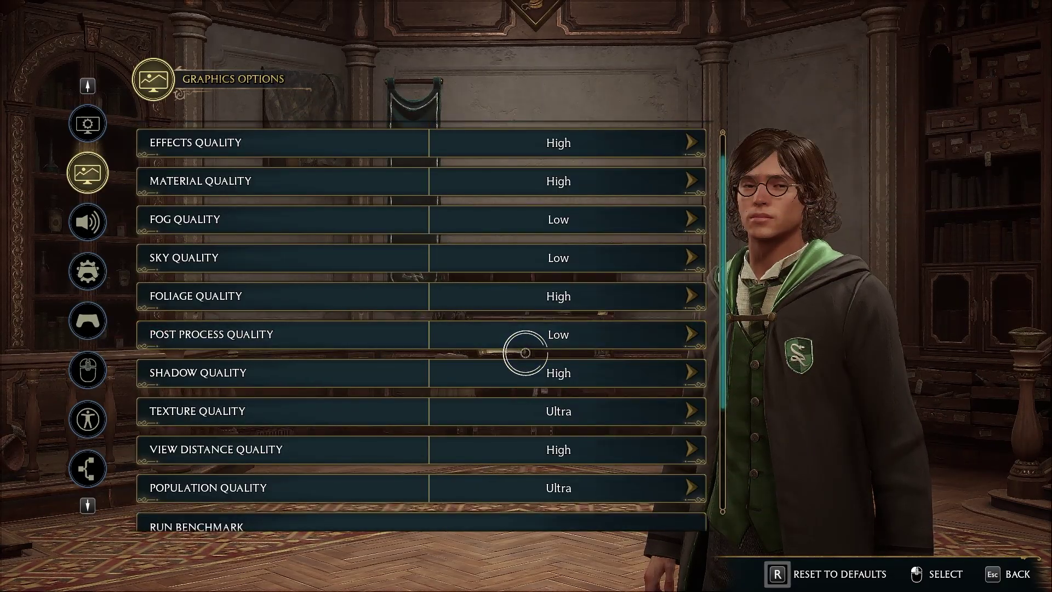
left_click(548, 379)
left_click(418, 437)
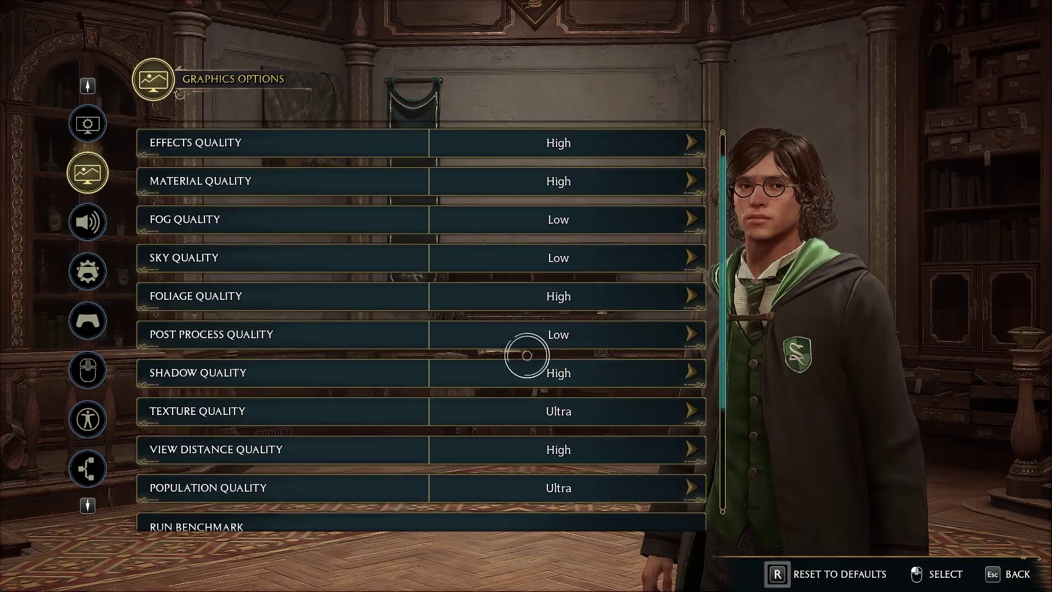
scroll(307, 386, "down", 1)
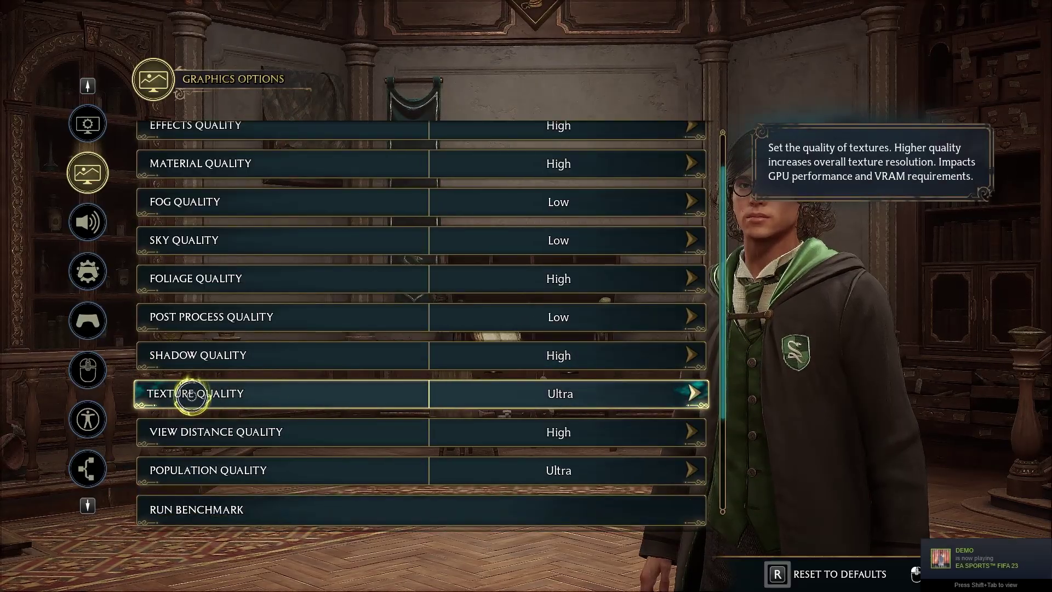
left_click(390, 393)
left_click(389, 391)
left_click(347, 392)
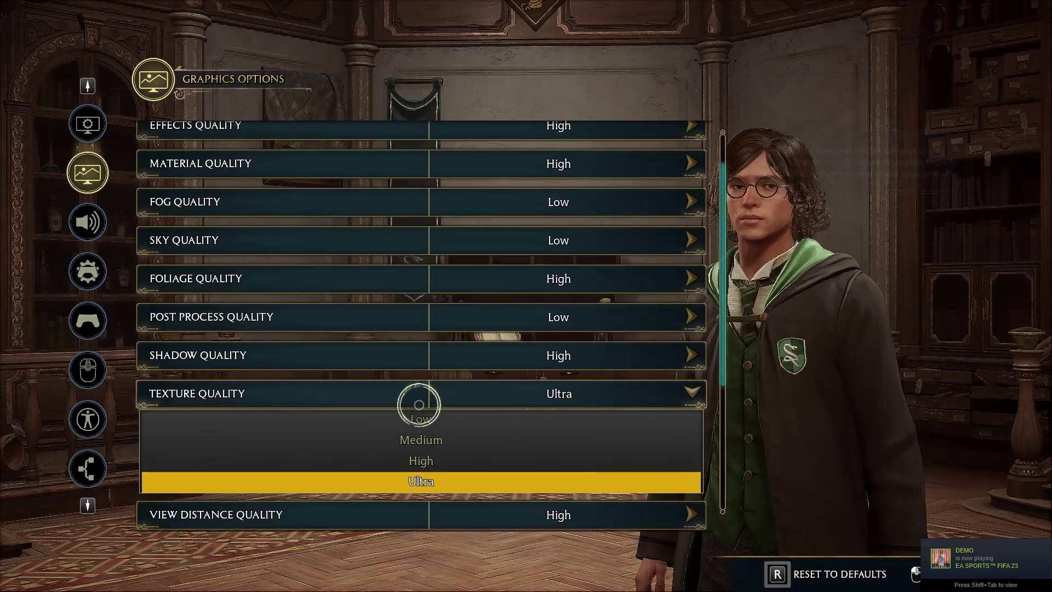
left_click(400, 387)
left_click(206, 442)
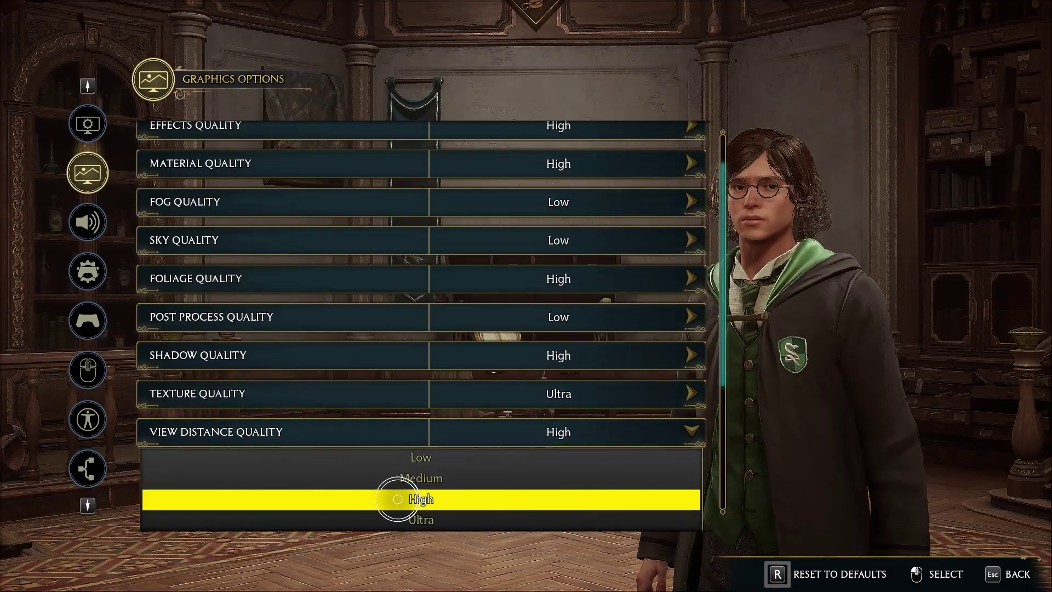
left_click(399, 496)
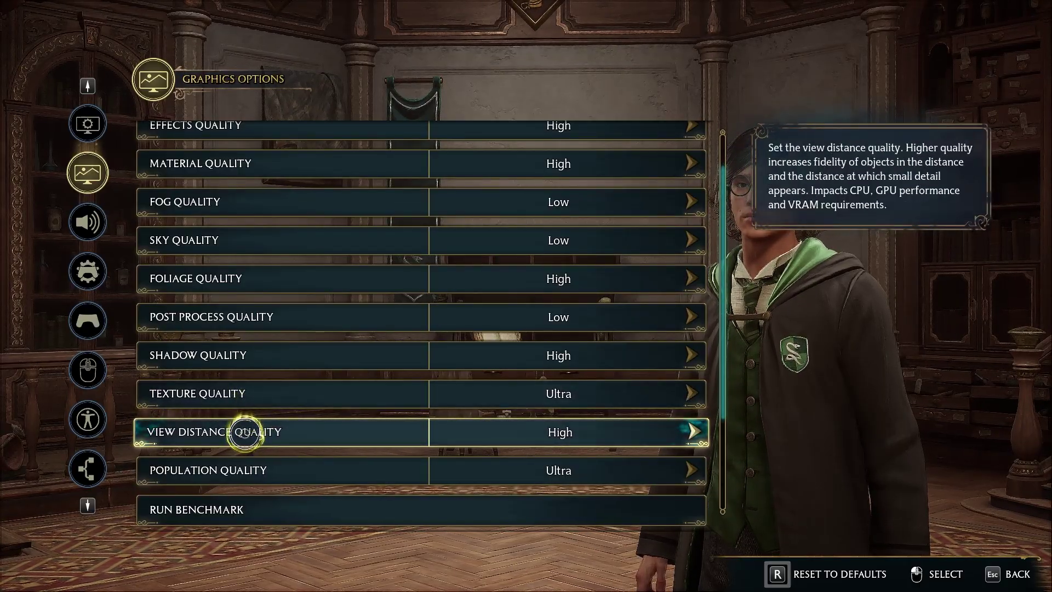
scroll(245, 433, "down", 1)
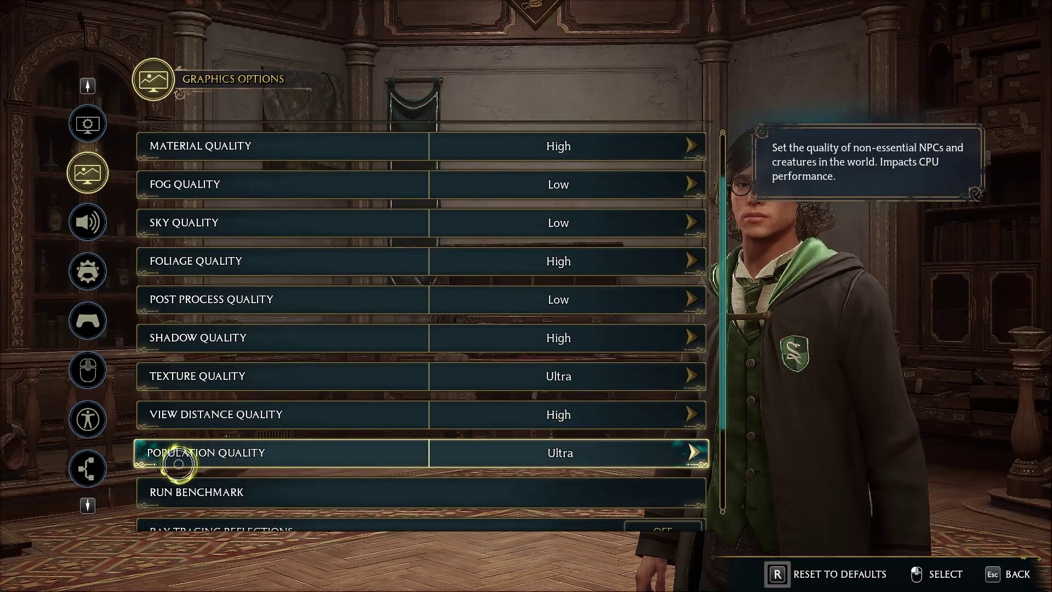
left_click(540, 453)
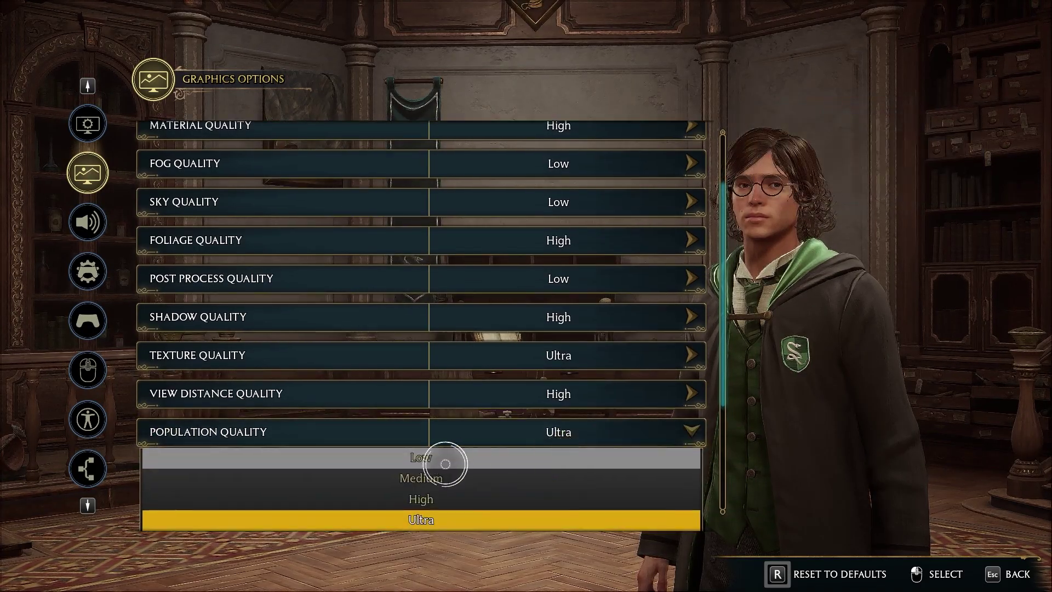
left_click(348, 421)
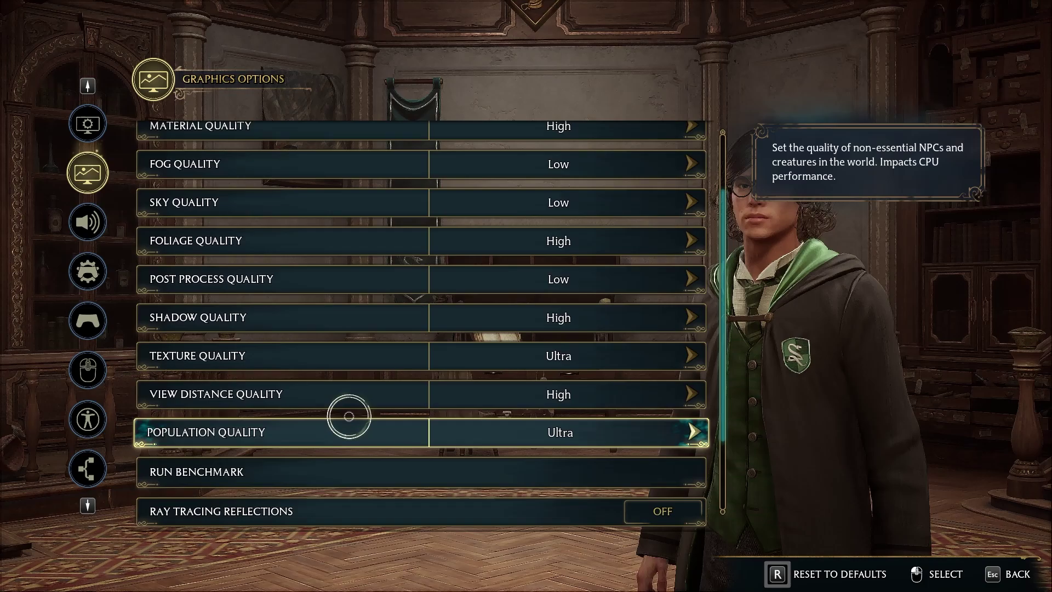
scroll(350, 416, "down", 1)
scroll(348, 414, "down", 3)
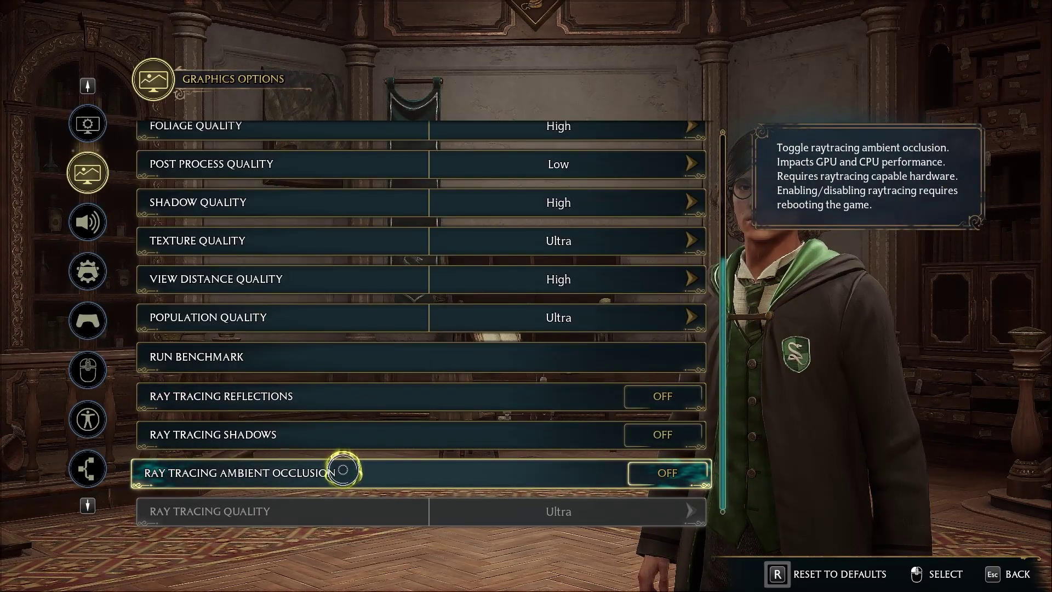
scroll(376, 414, "up", 5)
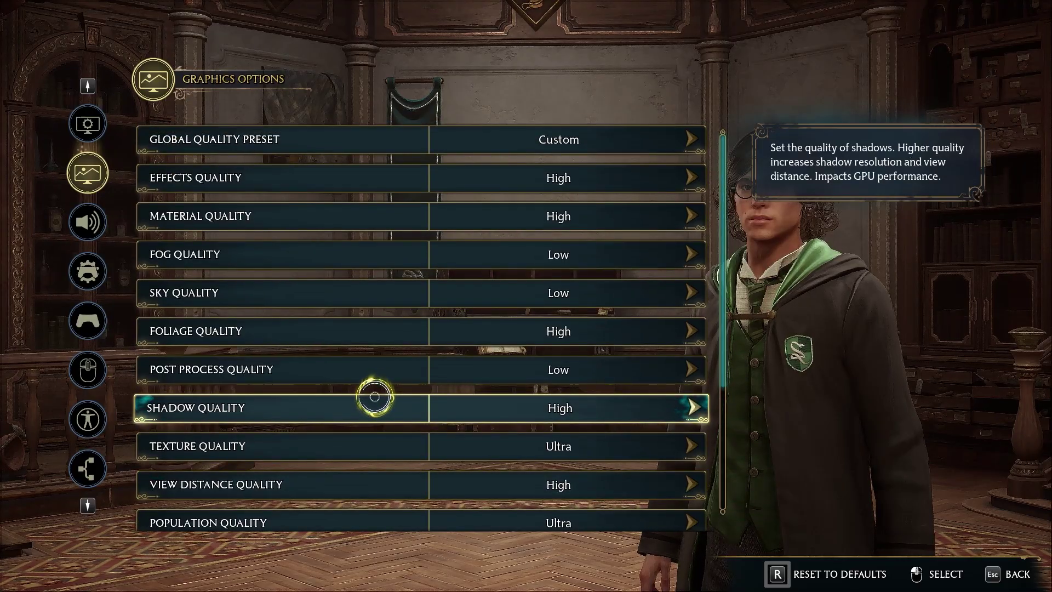
scroll(375, 397, "down", 1)
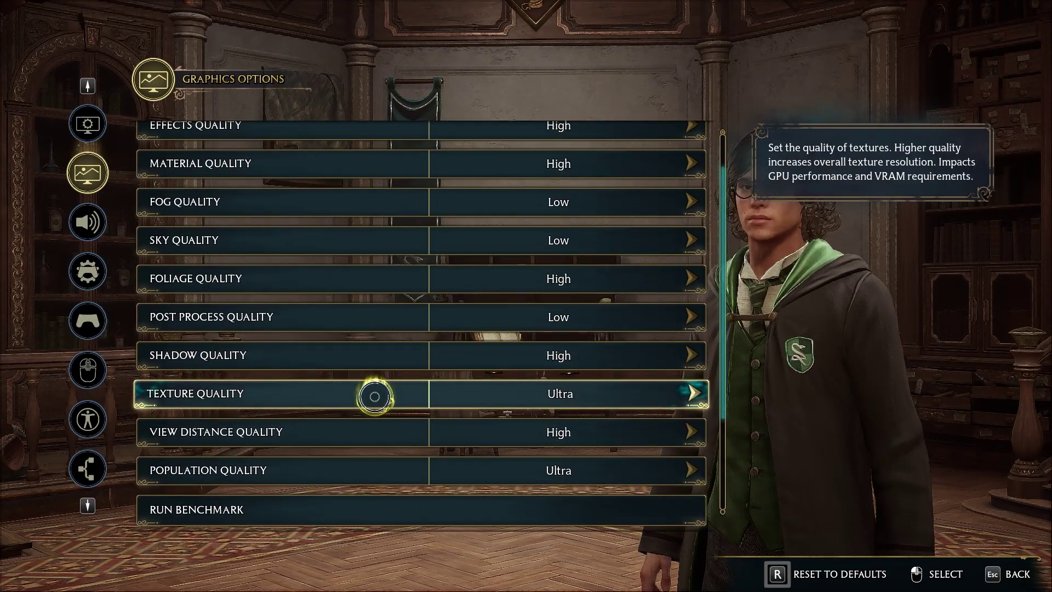
scroll(230, 446, "down", 2)
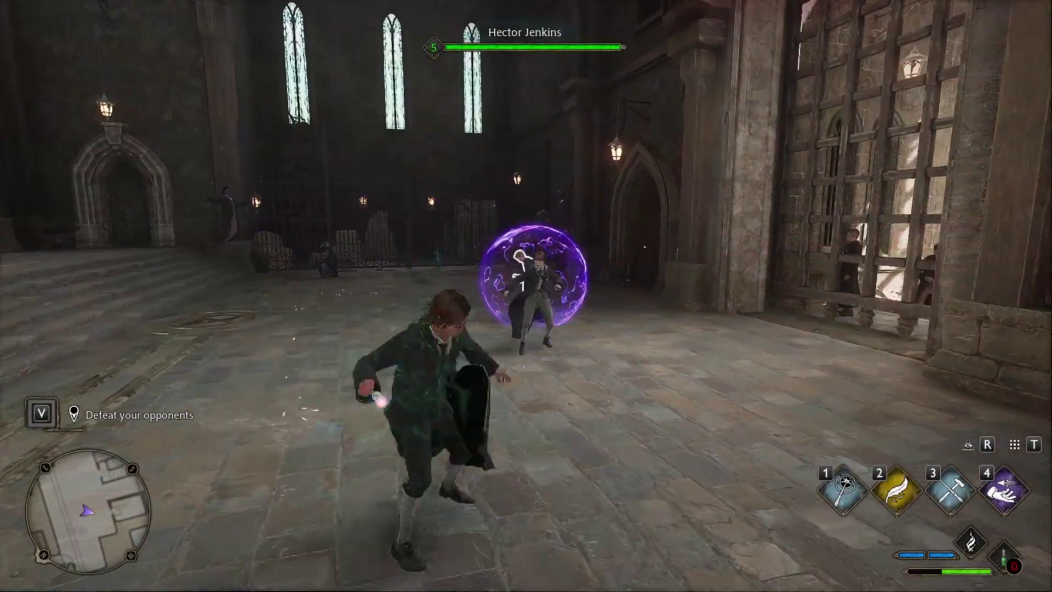